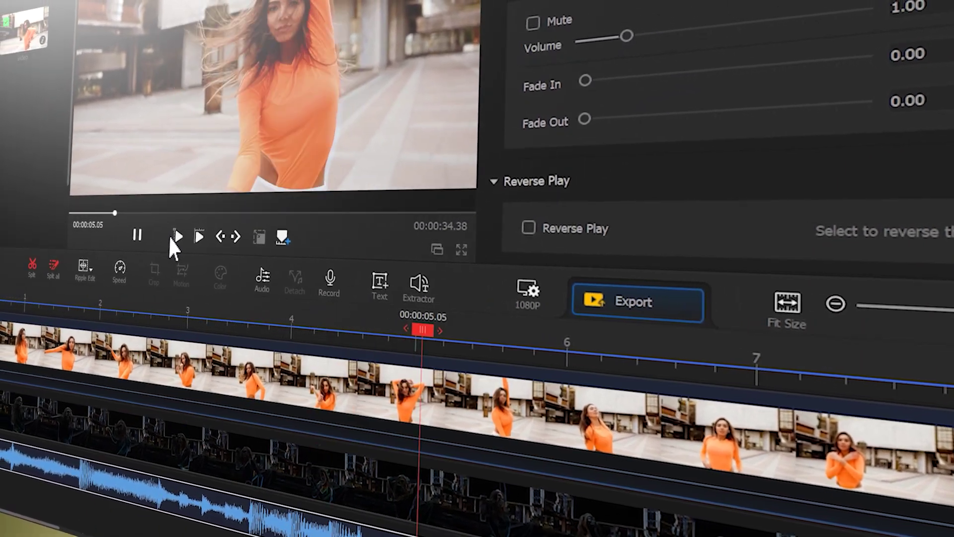
- Launch VideoProc Vlogger and place the dancer video on the Video Track as a 7.85-second clip
{"action": "left_click", "coordinate": [138, 235]}
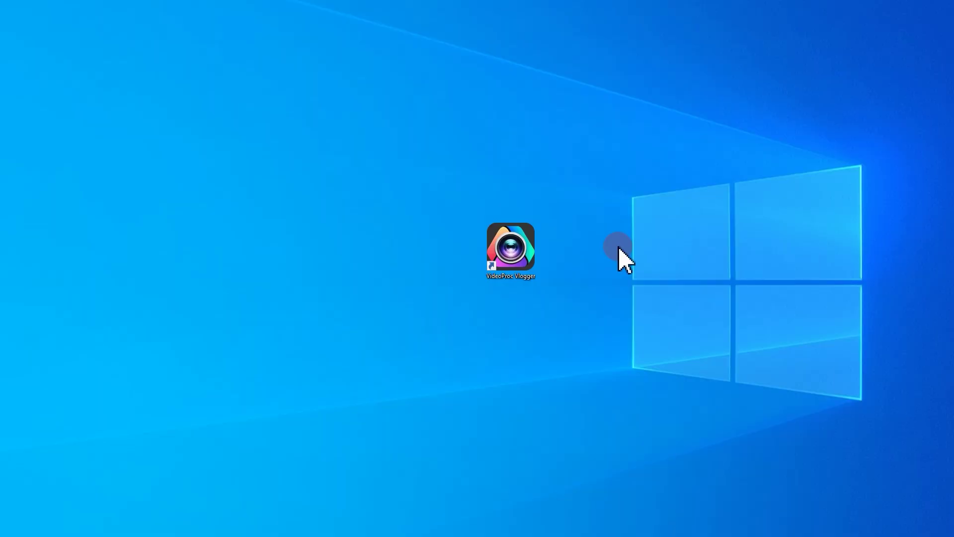
{"action": "double_click", "coordinate": [521, 242]}
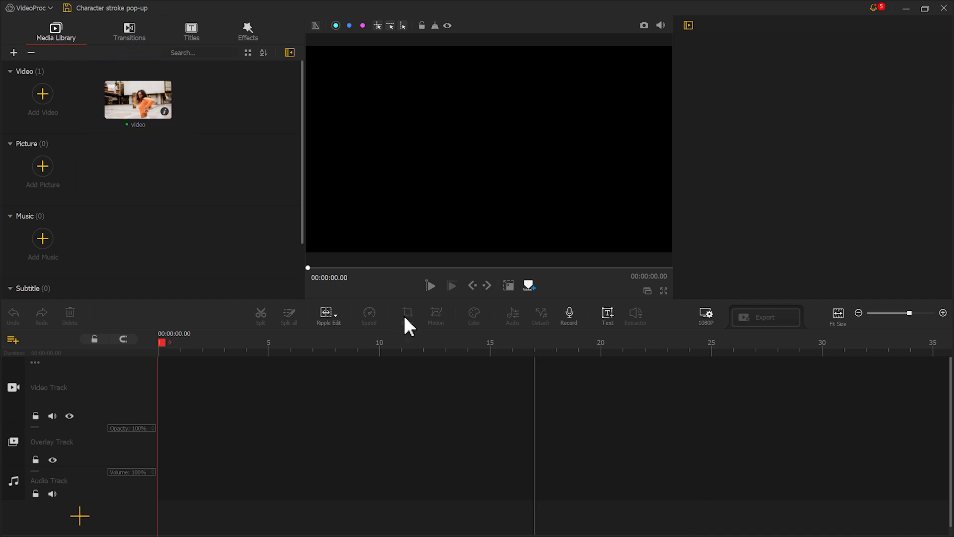
{"action": "left_click_drag", "start_coordinate": [167, 120], "coordinate": [254, 368]}
- Copy the dancer clip and paste it onto the Overlay Track, aligned to the timeline start
{"action": "scroll", "coordinate": [471, 345], "scroll_direction": "up", "scroll_amount": 5}
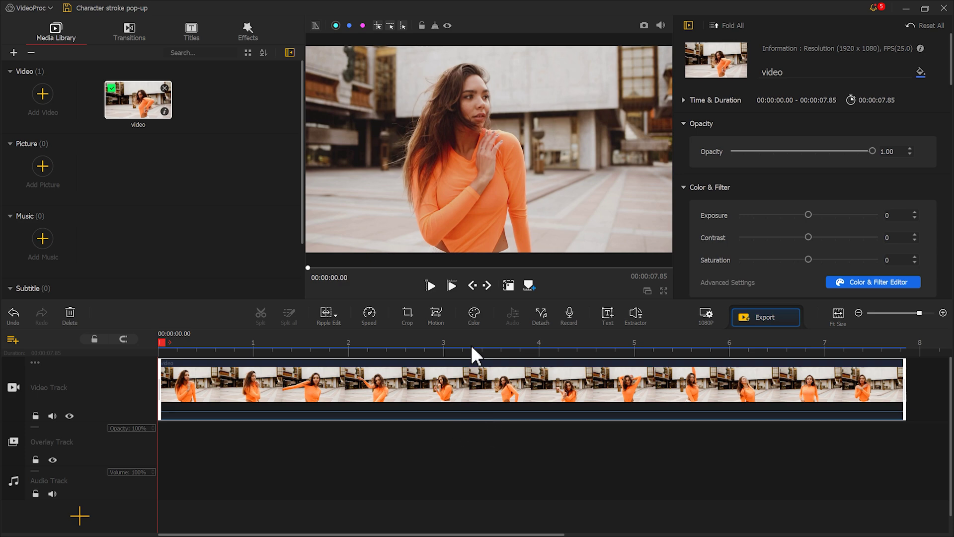
{"action": "right_click", "coordinate": [470, 380]}
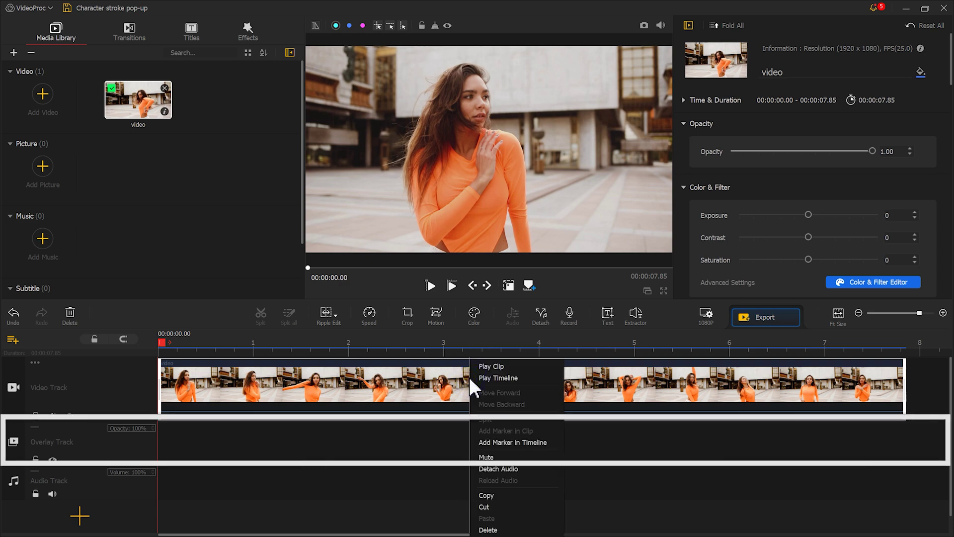
{"action": "left_click", "coordinate": [504, 495]}
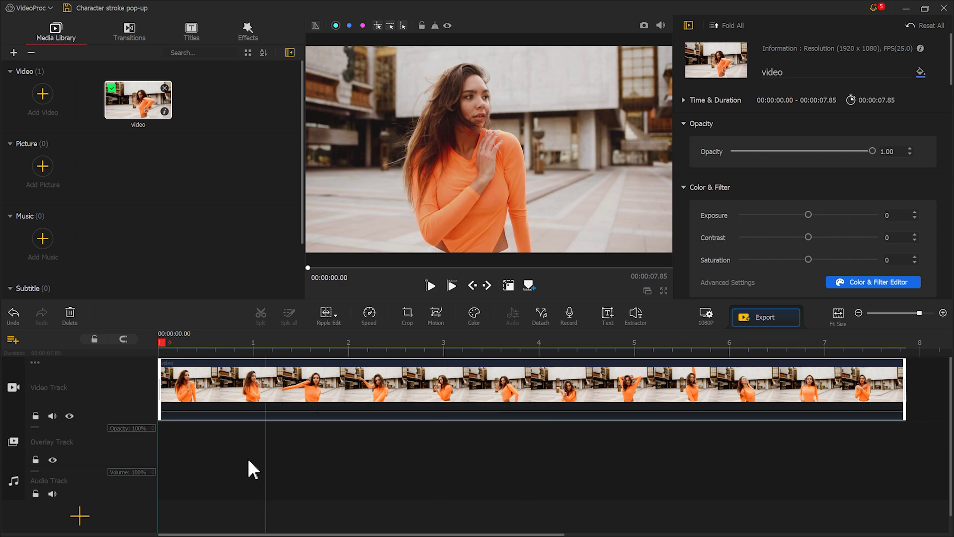
{"action": "left_click", "coordinate": [225, 452]}
{"action": "right_click", "coordinate": [225, 451]}
{"action": "left_click", "coordinate": [240, 470]}
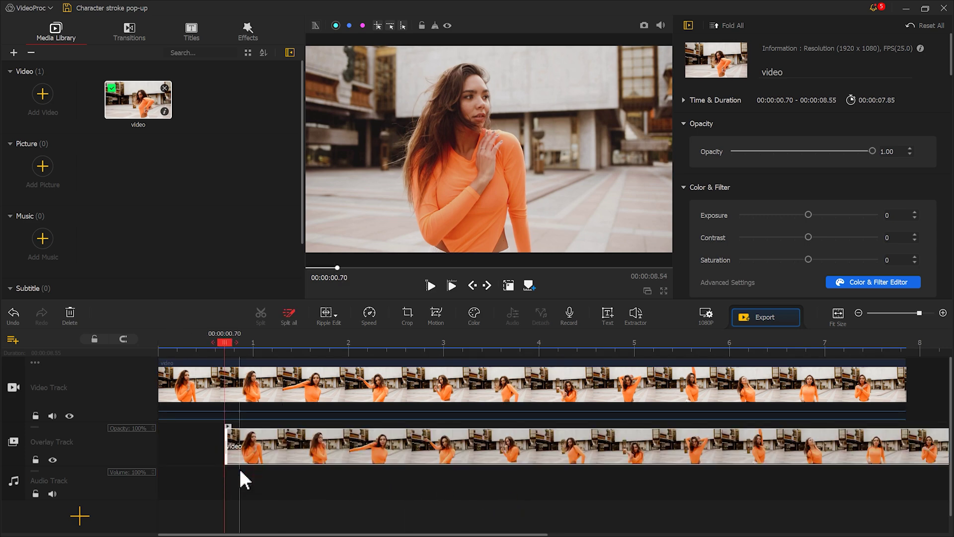
{"action": "left_click_drag", "start_coordinate": [263, 454], "coordinate": [182, 452]}
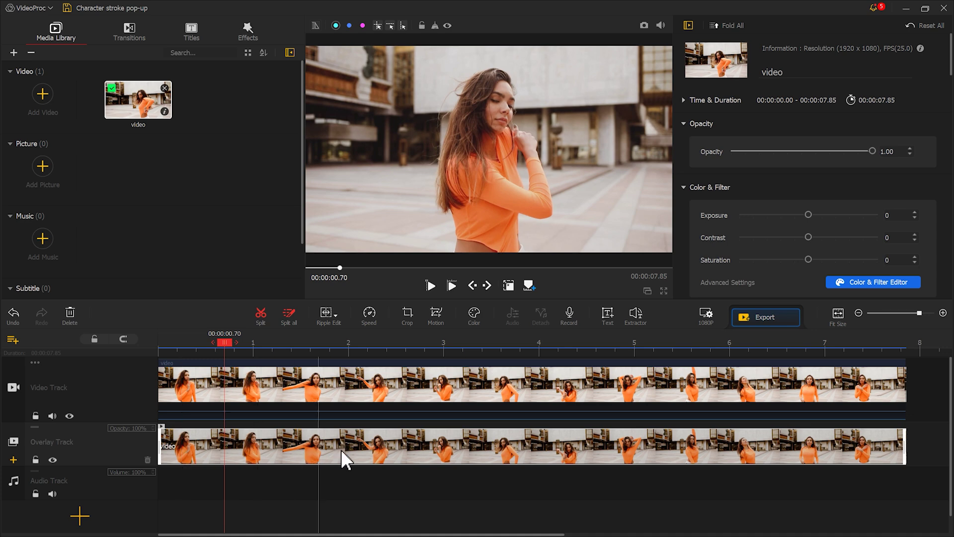
- Set the overlay copy's blend mode to Difference, checked at around 3.30 s
{"action": "left_click", "coordinate": [474, 450]}
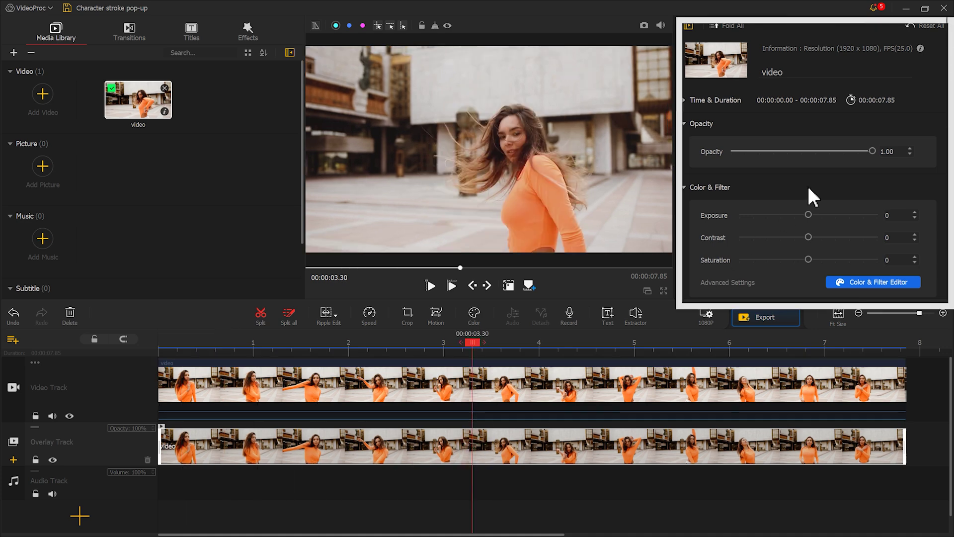
{"action": "left_click_drag", "start_coordinate": [951, 70], "coordinate": [945, 303]}
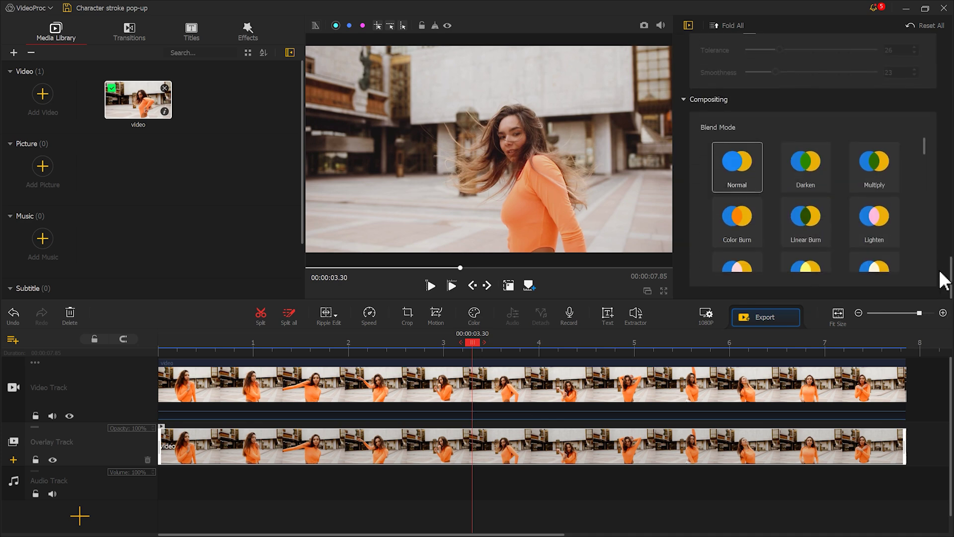
{"action": "left_click_drag", "start_coordinate": [925, 147], "coordinate": [927, 246]}
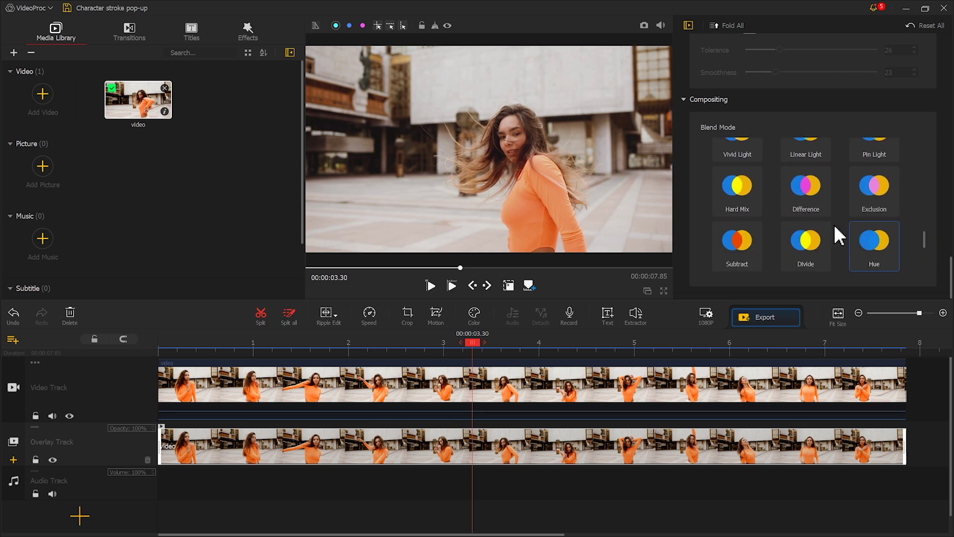
{"action": "left_click", "coordinate": [797, 198]}
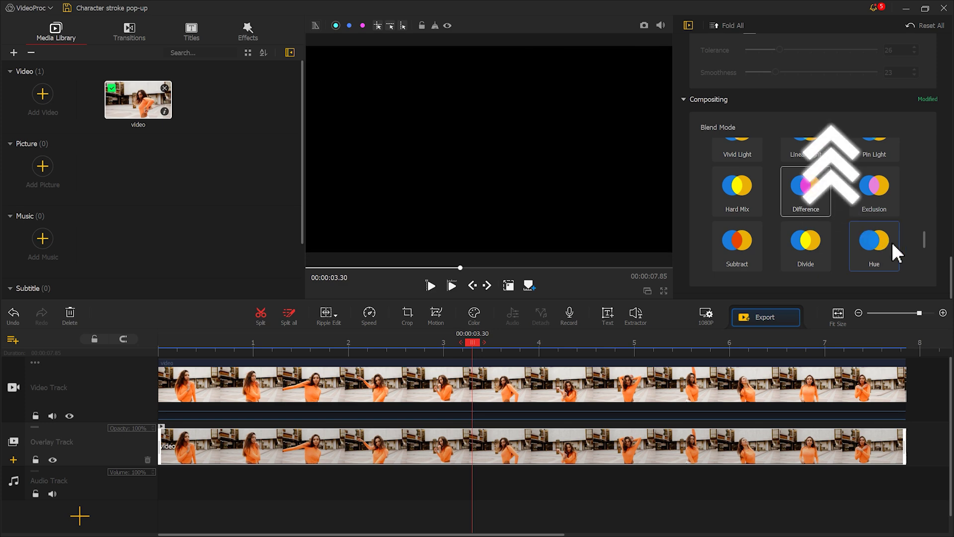
{"action": "left_click_drag", "start_coordinate": [948, 276], "coordinate": [950, 134]}
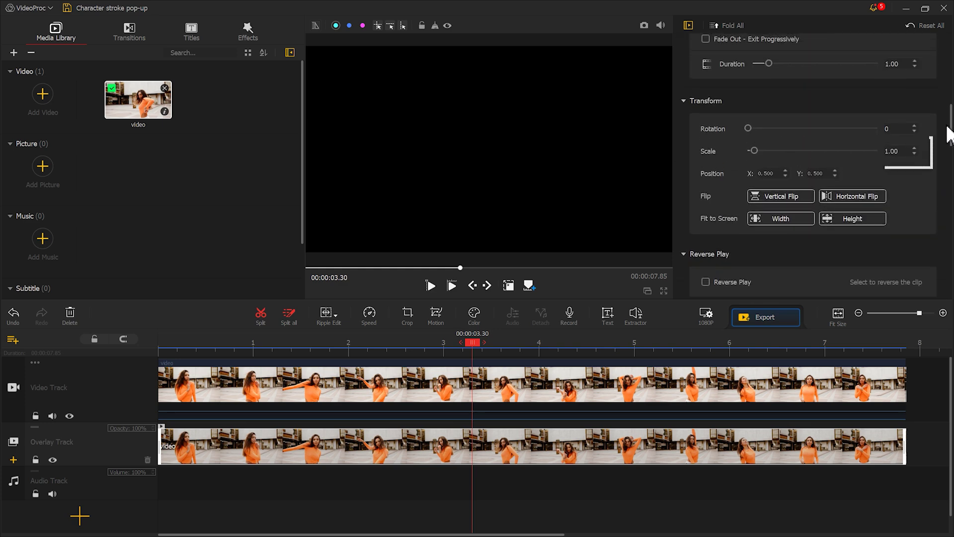
- Raise the overlay's Transform Scale to 1.05 and scrub to check the outline
{"action": "left_click", "coordinate": [915, 148]}
{"action": "left_click", "coordinate": [915, 148]}
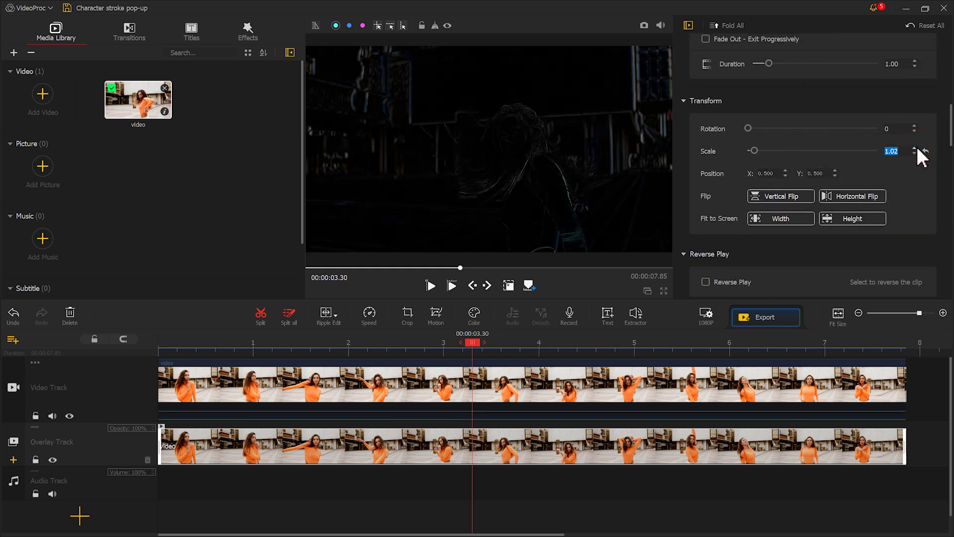
{"action": "left_click", "coordinate": [915, 149]}
{"action": "left_click", "coordinate": [915, 148]}
{"action": "left_click", "coordinate": [915, 148]}
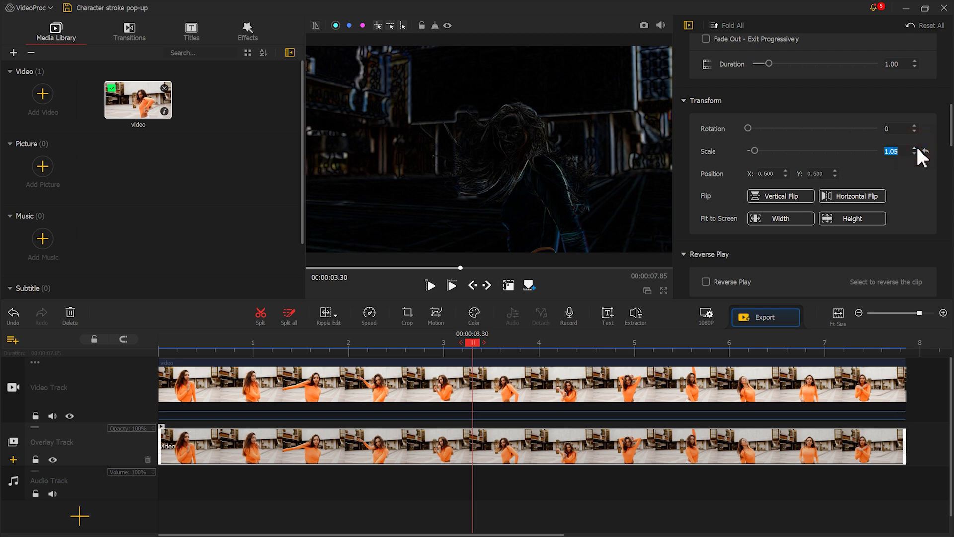
{"action": "left_click_drag", "start_coordinate": [474, 332], "coordinate": [613, 342]}
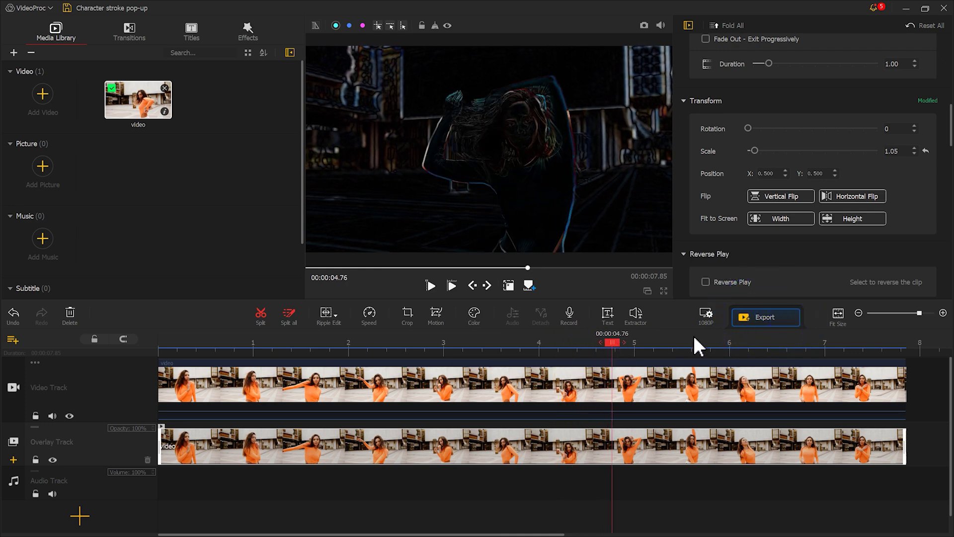
- Add the outline-only result to the Media Library as video2, then delete the overlay copy
{"action": "left_click", "coordinate": [765, 314]}
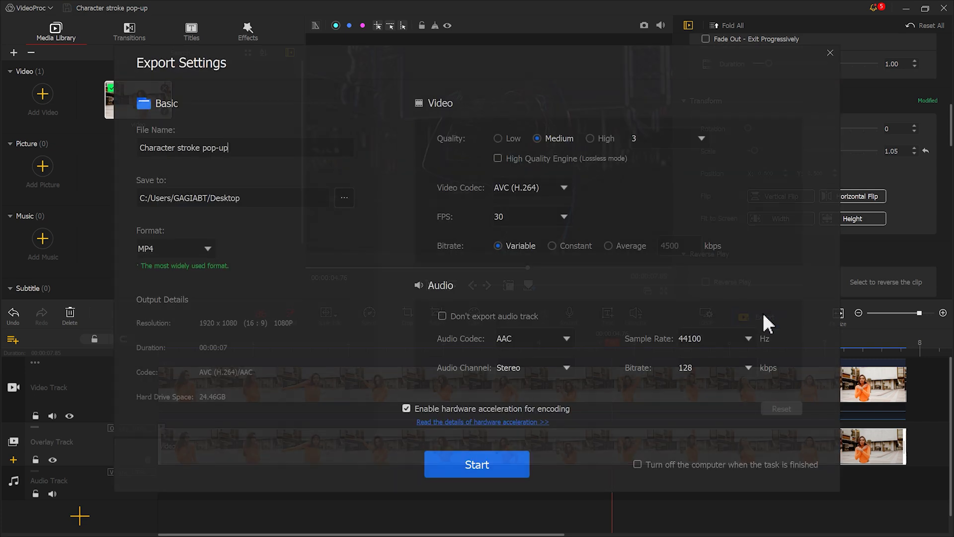
{"action": "key", "text": "Escape"}
{"action": "left_click_drag", "start_coordinate": [589, 160], "coordinate": [232, 161]}
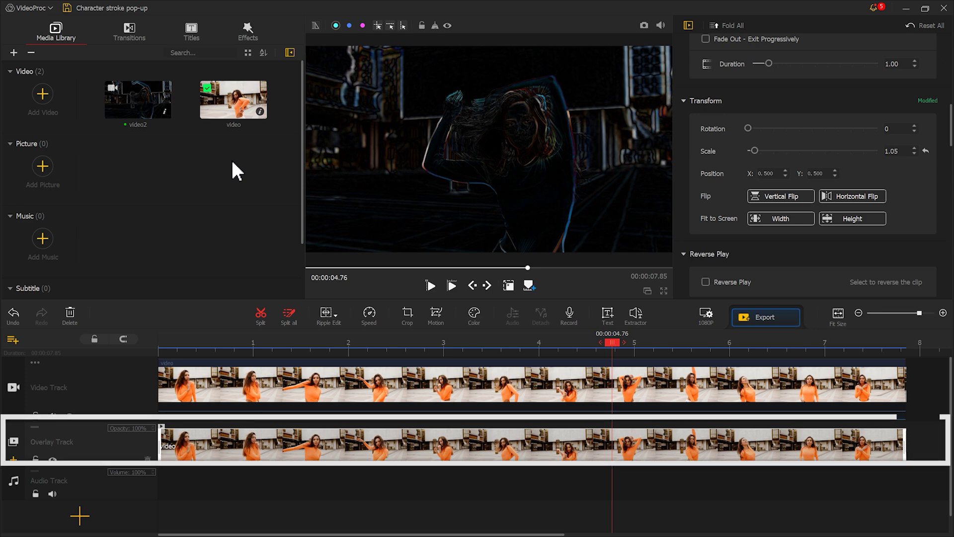
{"action": "left_click", "coordinate": [222, 445]}
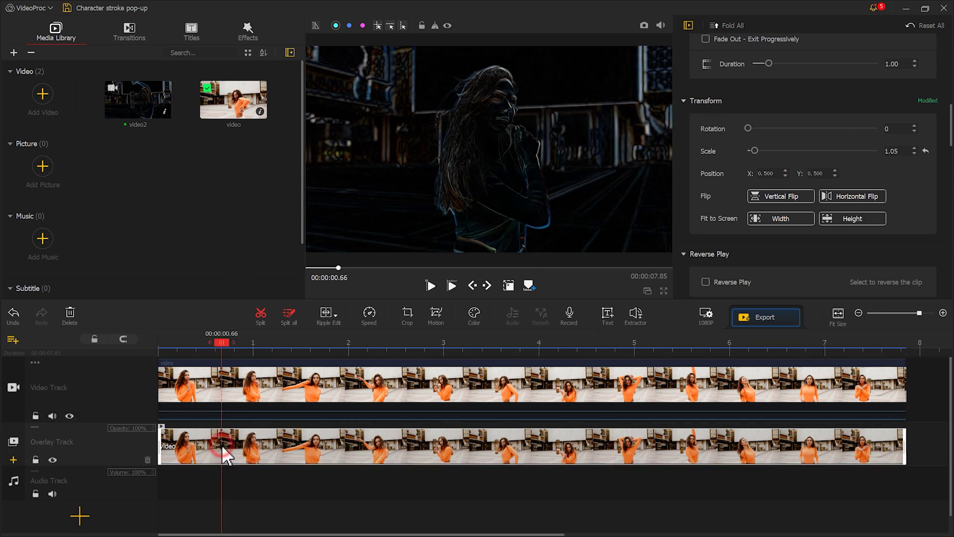
{"action": "left_click", "coordinate": [70, 313]}
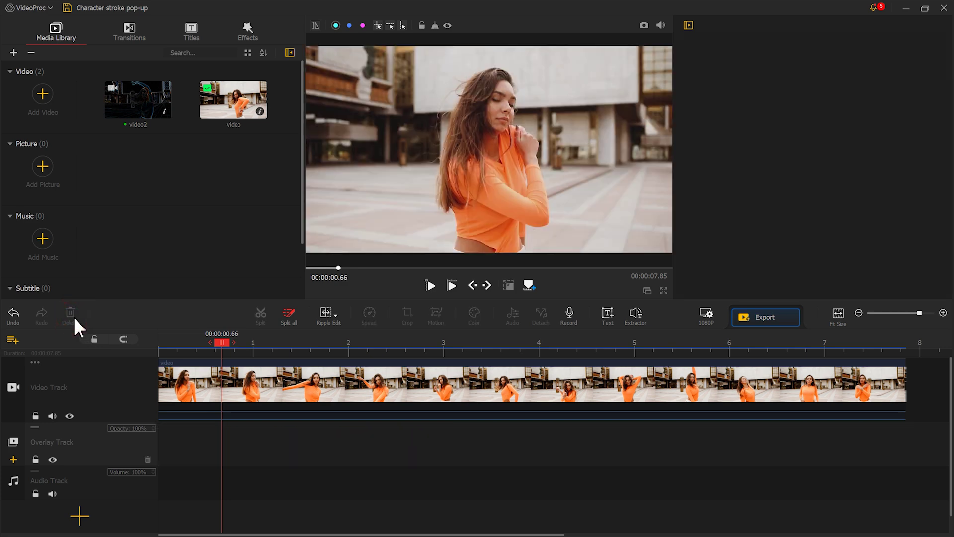
- Put video2 on the Overlay Track, fit it to screen height, and blend it with Screen mode
{"action": "left_click_drag", "start_coordinate": [142, 120], "coordinate": [157, 458]}
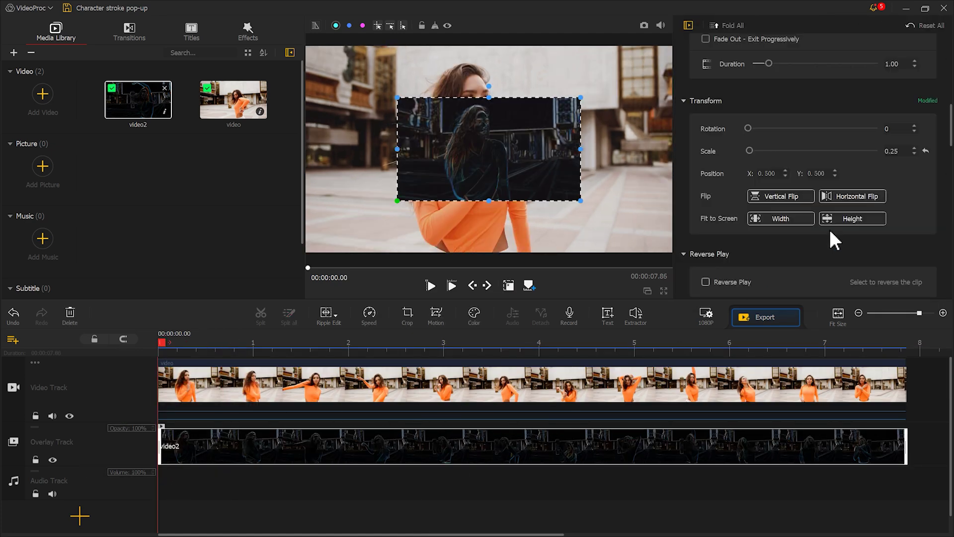
{"action": "left_click", "coordinate": [863, 218]}
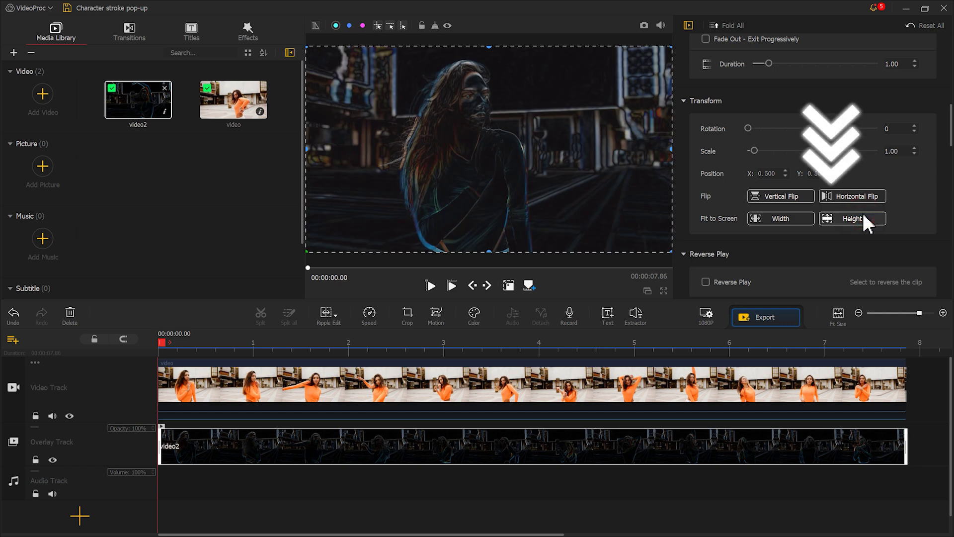
{"action": "left_click_drag", "start_coordinate": [950, 129], "coordinate": [944, 297]}
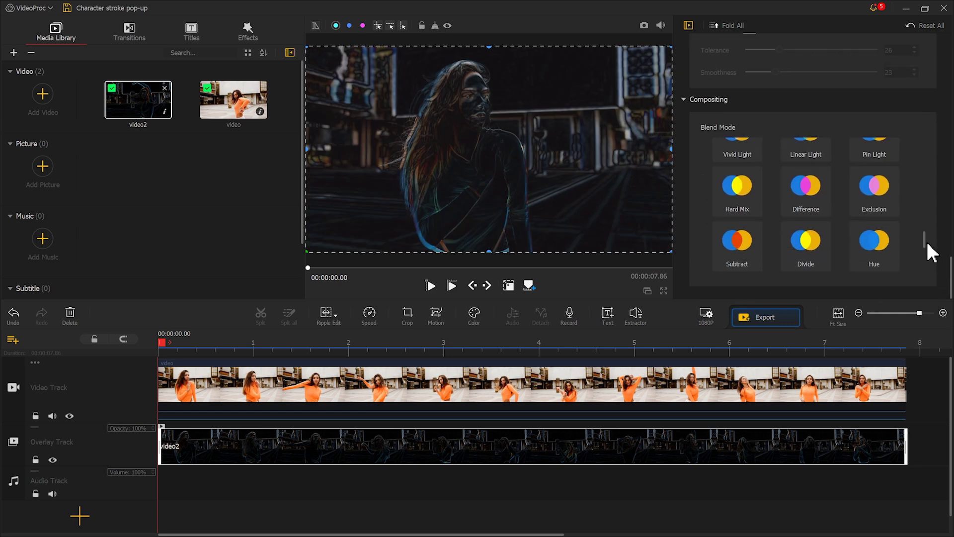
{"action": "left_click_drag", "start_coordinate": [926, 242], "coordinate": [931, 172]}
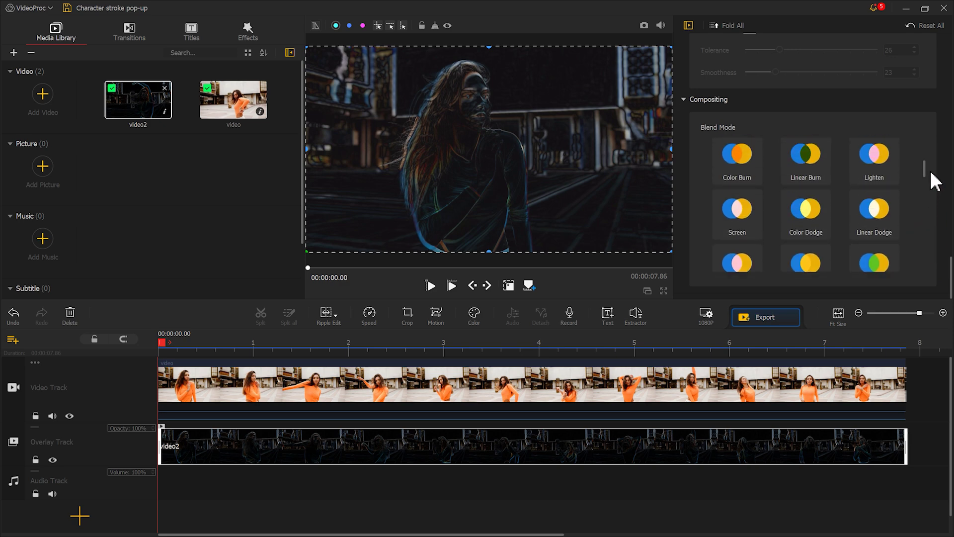
{"action": "left_click", "coordinate": [742, 212]}
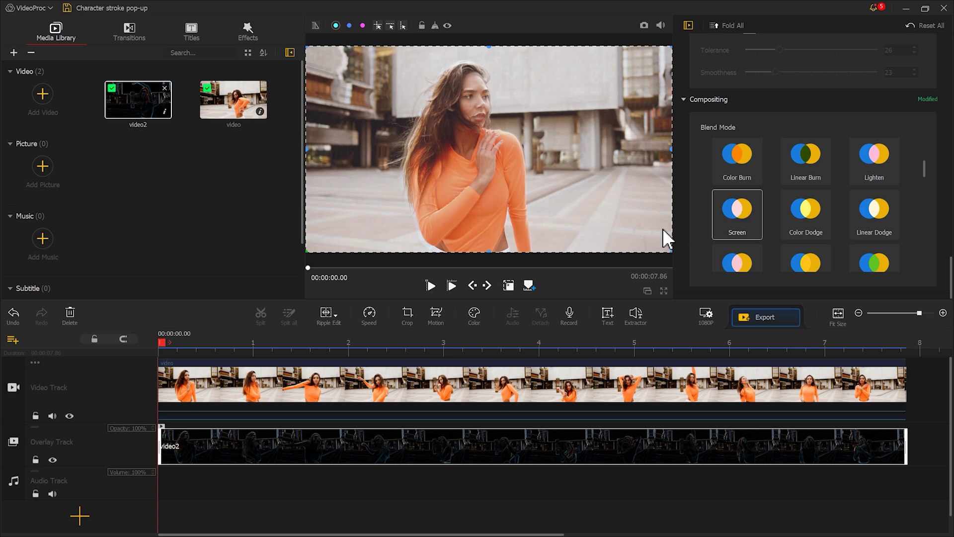
{"action": "left_click_drag", "start_coordinate": [163, 342], "coordinate": [513, 358]}
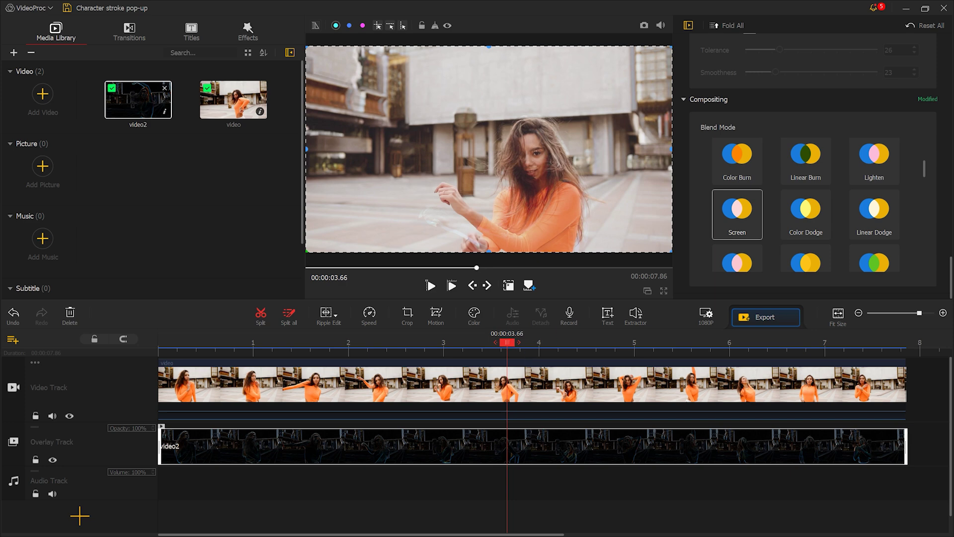
- Import the music MP3 onto the Audio Track, preview it, and park at the 1.76 s accent
{"action": "left_click_drag", "start_coordinate": [640, 117], "coordinate": [231, 190]}
{"action": "left_click_drag", "start_coordinate": [138, 245], "coordinate": [155, 491]}
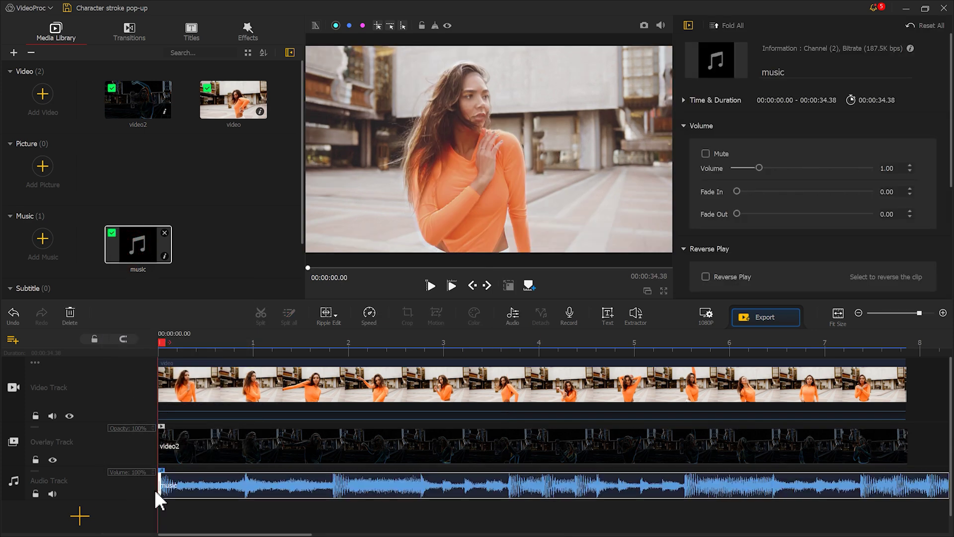
{"action": "left_click", "coordinate": [426, 285]}
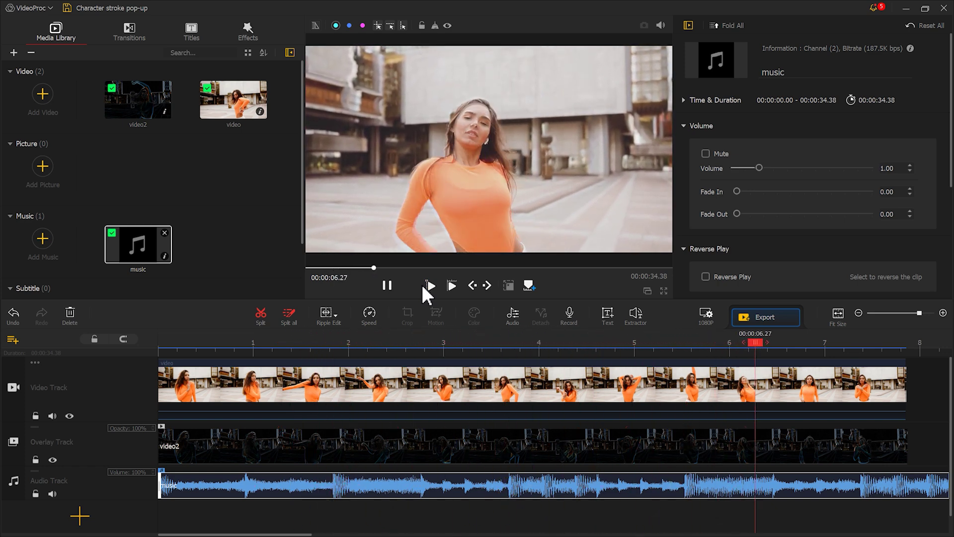
{"action": "left_click", "coordinate": [387, 285]}
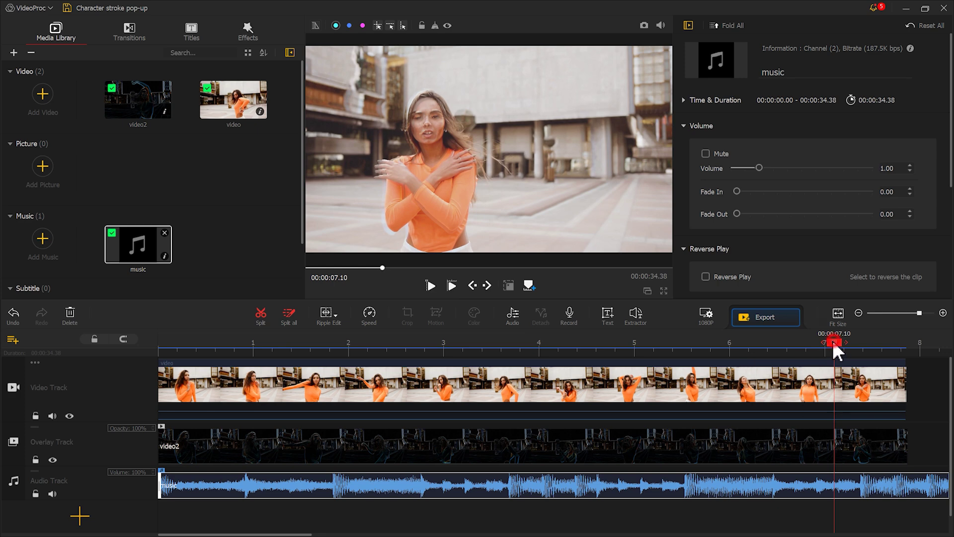
{"action": "left_click_drag", "start_coordinate": [835, 343], "coordinate": [327, 344]}
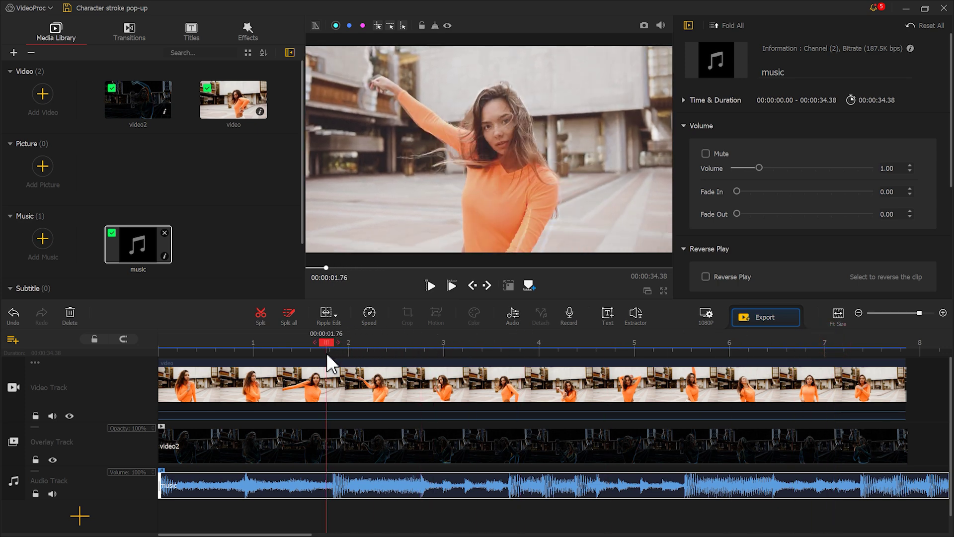
- Split the selected video2 overlay at the 2.60, 5.50 and 6.40 s accents
{"action": "left_click", "coordinate": [326, 445]}
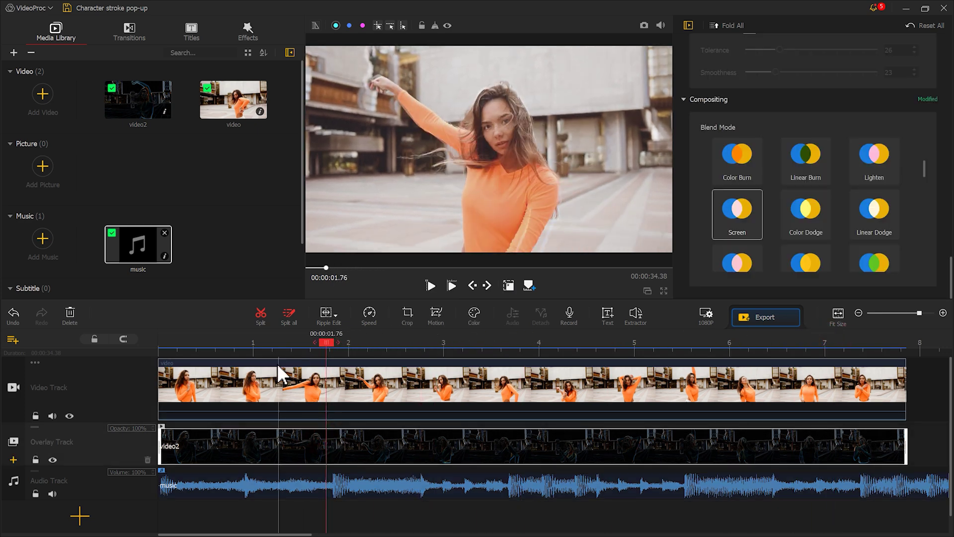
{"action": "left_click_drag", "start_coordinate": [323, 343], "coordinate": [768, 343]}
{"action": "left_click", "coordinate": [261, 316]}
{"action": "left_click", "coordinate": [260, 316]}
{"action": "left_click", "coordinate": [268, 316]}
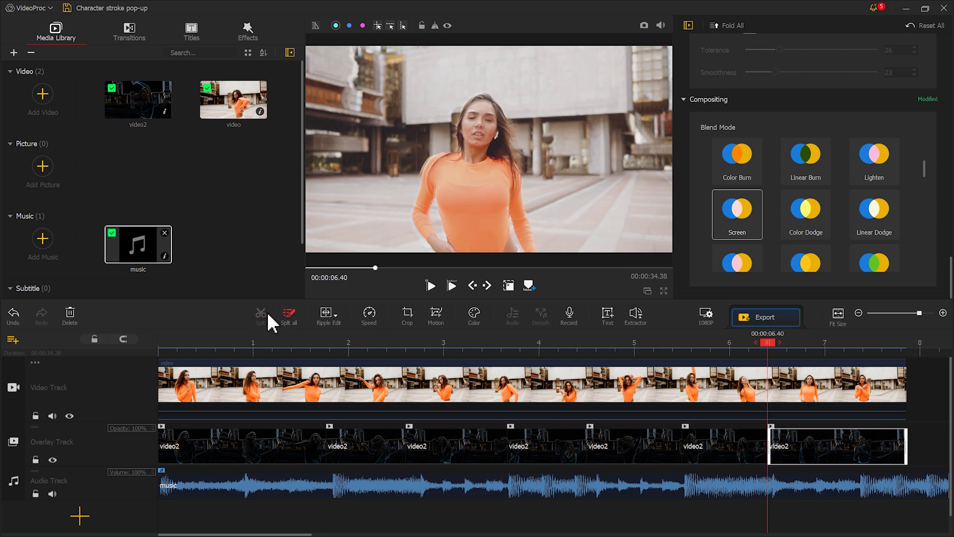
- Delete four alternate video2 pieces, leaving three outline clips, and select the first remaining one
{"action": "left_click", "coordinate": [224, 447]}
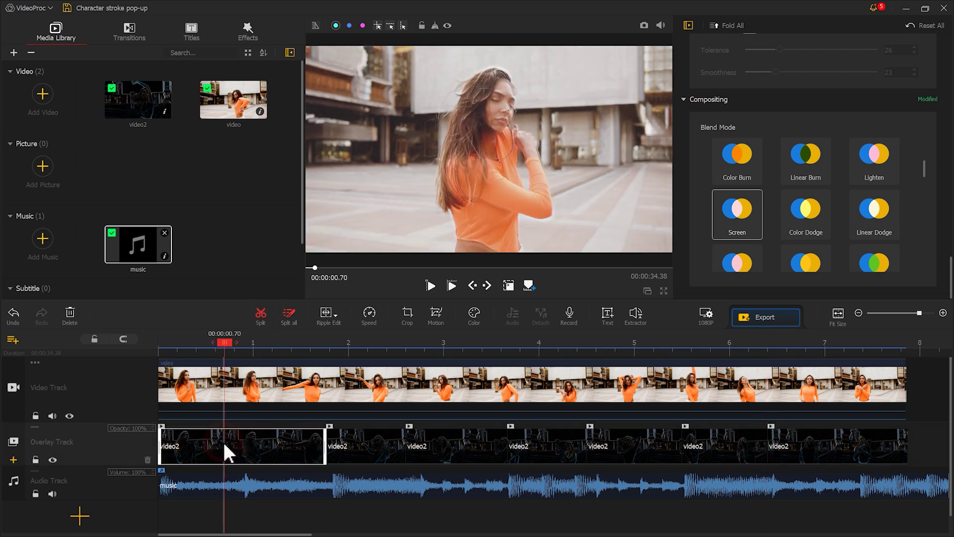
{"action": "left_click", "coordinate": [70, 316]}
{"action": "left_click", "coordinate": [459, 445]}
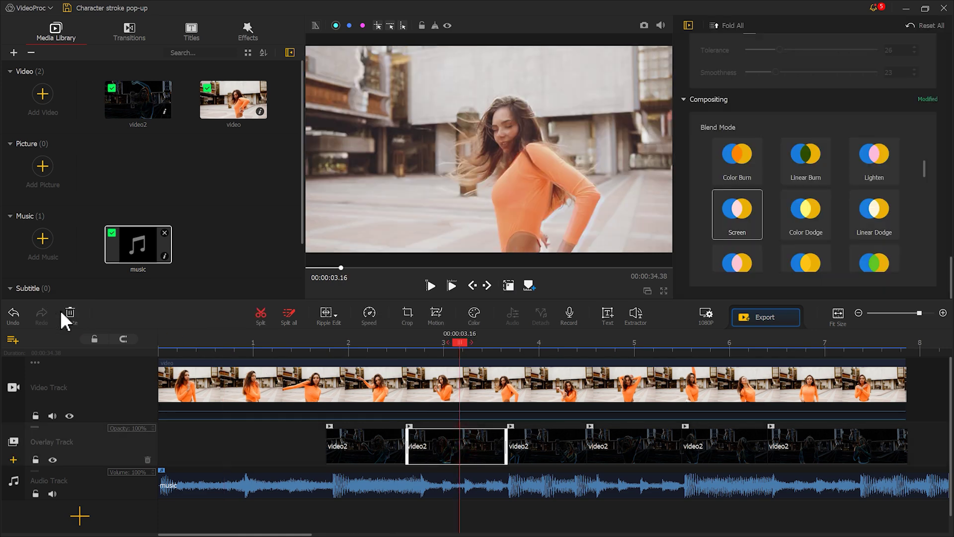
{"action": "left_click", "coordinate": [70, 317]}
{"action": "left_click", "coordinate": [631, 444]}
{"action": "left_click", "coordinate": [69, 317]}
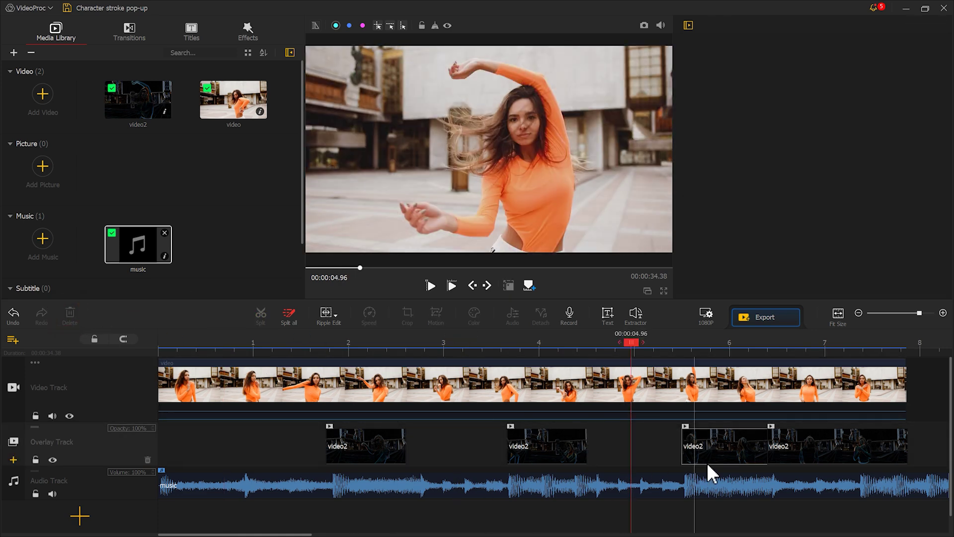
{"action": "left_click", "coordinate": [796, 445]}
{"action": "left_click", "coordinate": [70, 315]}
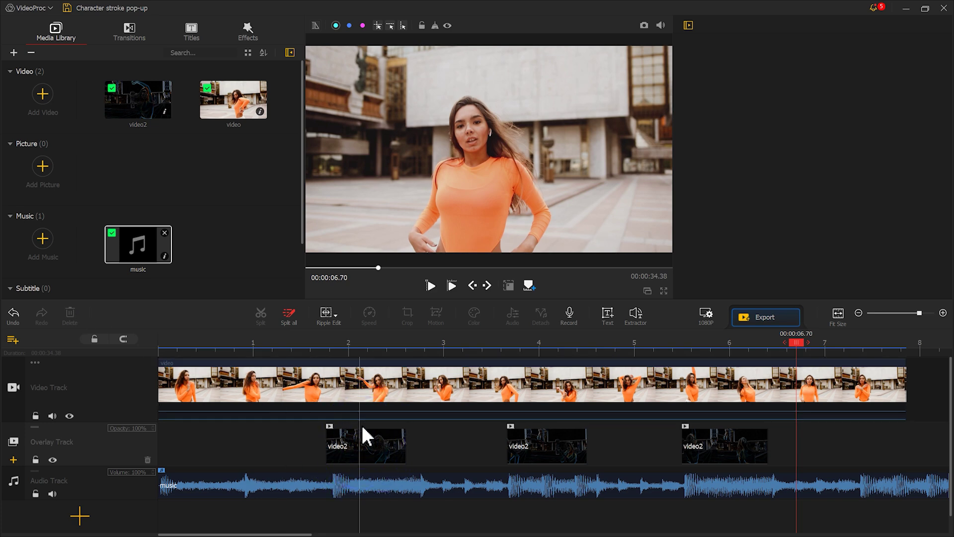
{"action": "left_click", "coordinate": [368, 441]}
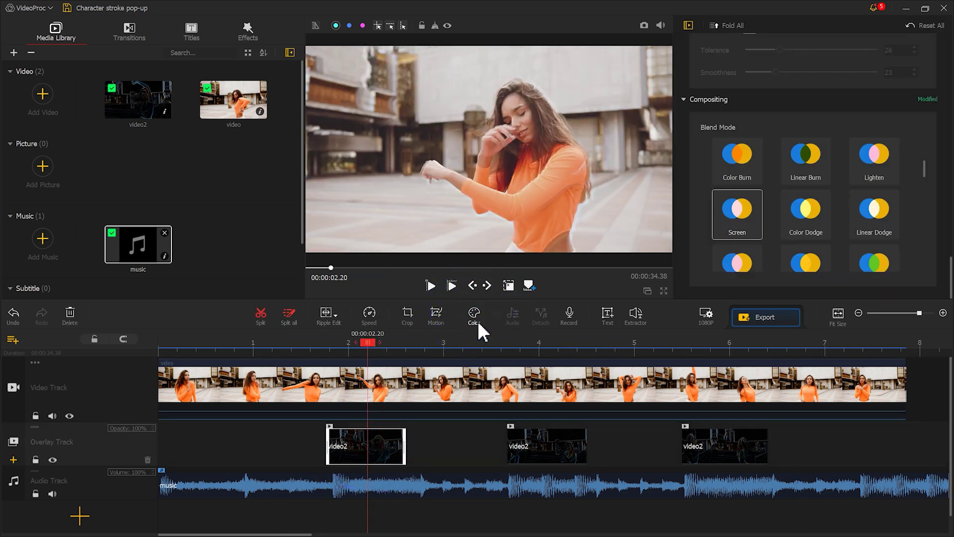
- Max the clip's temperature, raise exposure and contrast, push highlights and whites, crush shadows to -100 and blacks
{"action": "left_click", "coordinate": [477, 316]}
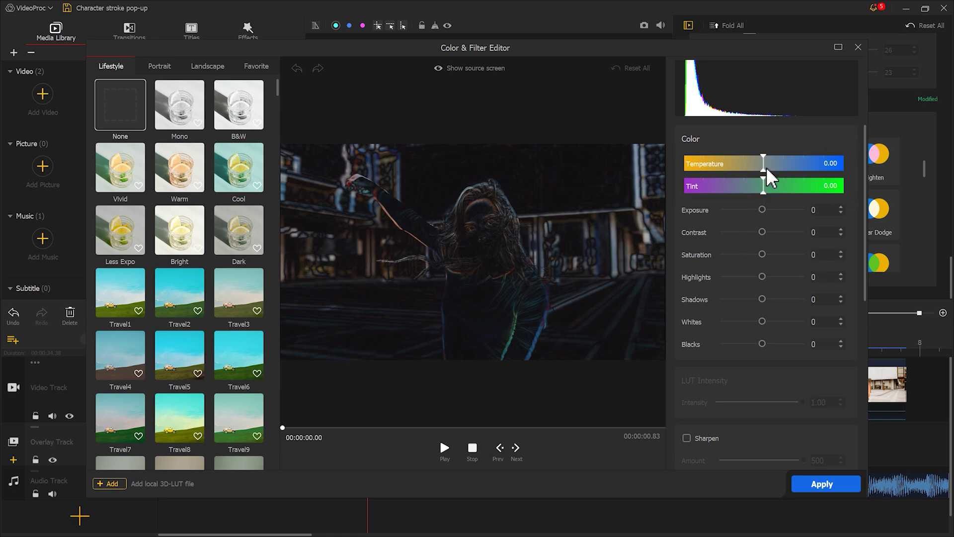
{"action": "left_click_drag", "start_coordinate": [815, 180], "coordinate": [845, 177]}
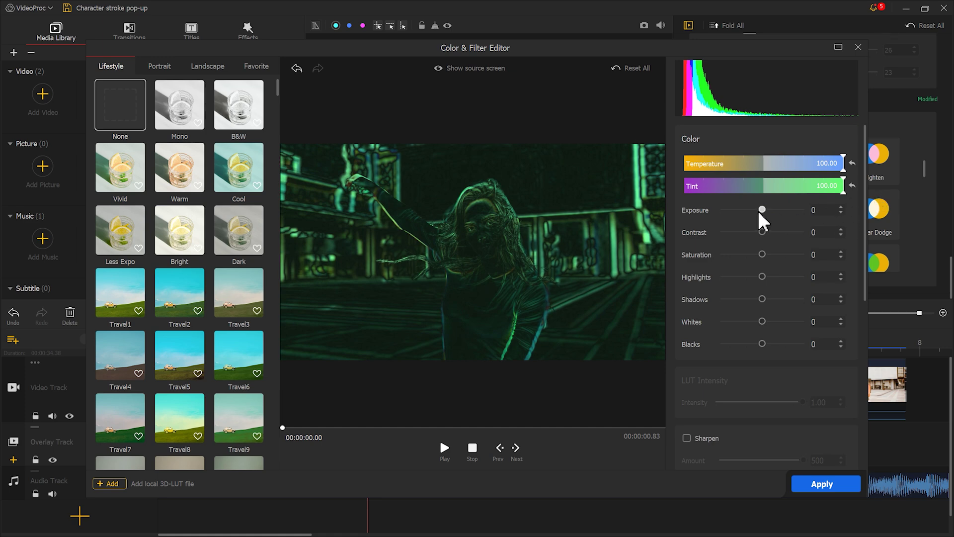
{"action": "left_click_drag", "start_coordinate": [761, 210], "coordinate": [810, 256]}
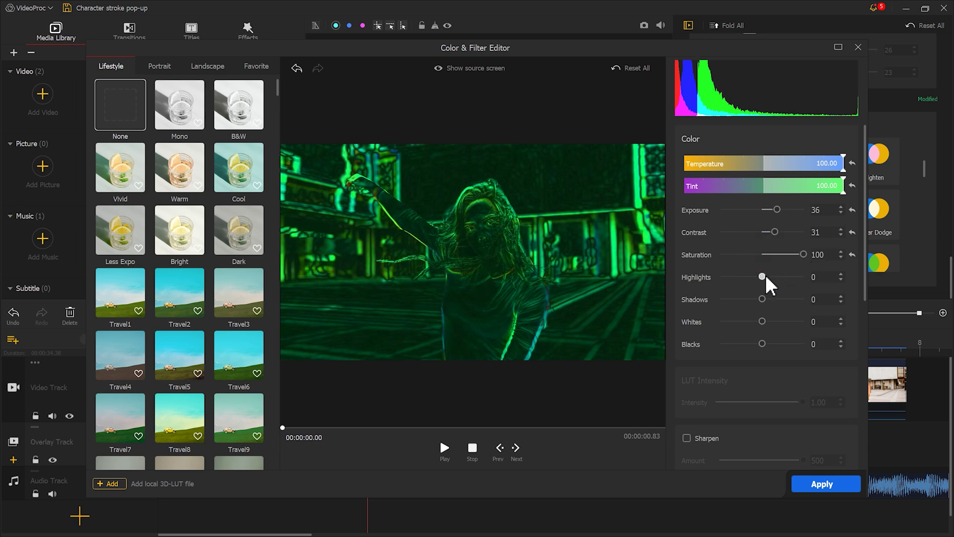
{"action": "left_click_drag", "start_coordinate": [767, 279], "coordinate": [809, 277]}
{"action": "left_click_drag", "start_coordinate": [763, 300], "coordinate": [802, 321]}
{"action": "left_click_drag", "start_coordinate": [762, 344], "coordinate": [745, 347]}
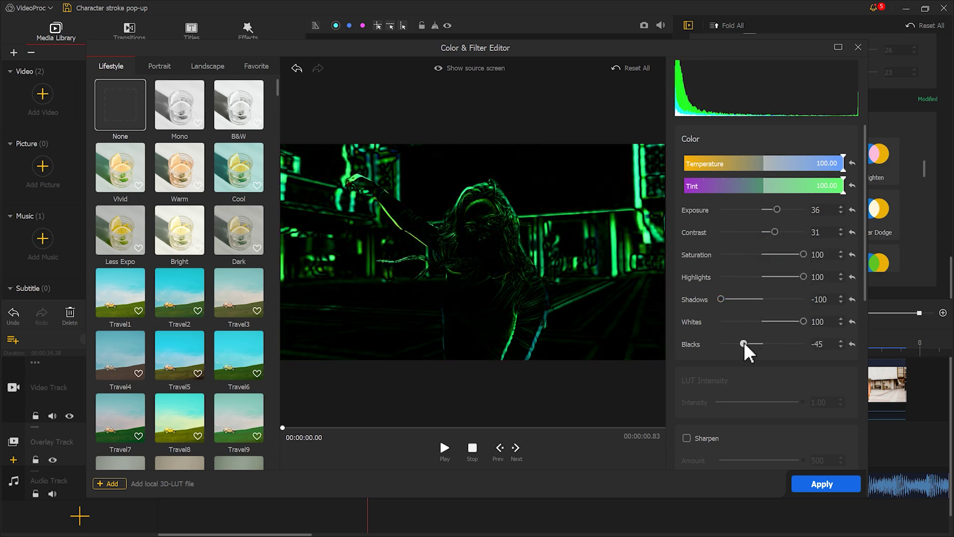
- Shift the HSL hue for a green glow, darken the blacks further, and apply the colour changes
{"action": "left_click_drag", "start_coordinate": [868, 251], "coordinate": [868, 398]}
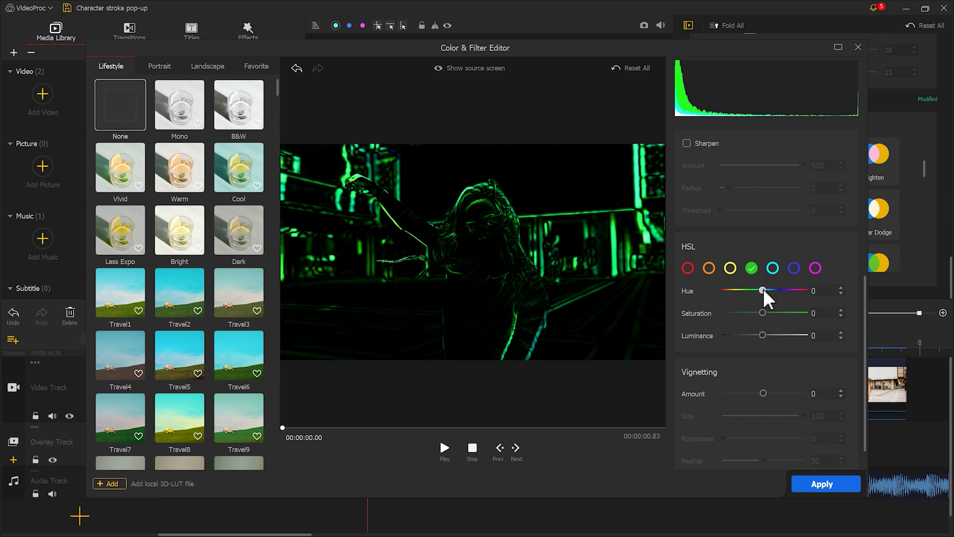
{"action": "left_click_drag", "start_coordinate": [764, 292], "coordinate": [785, 294]}
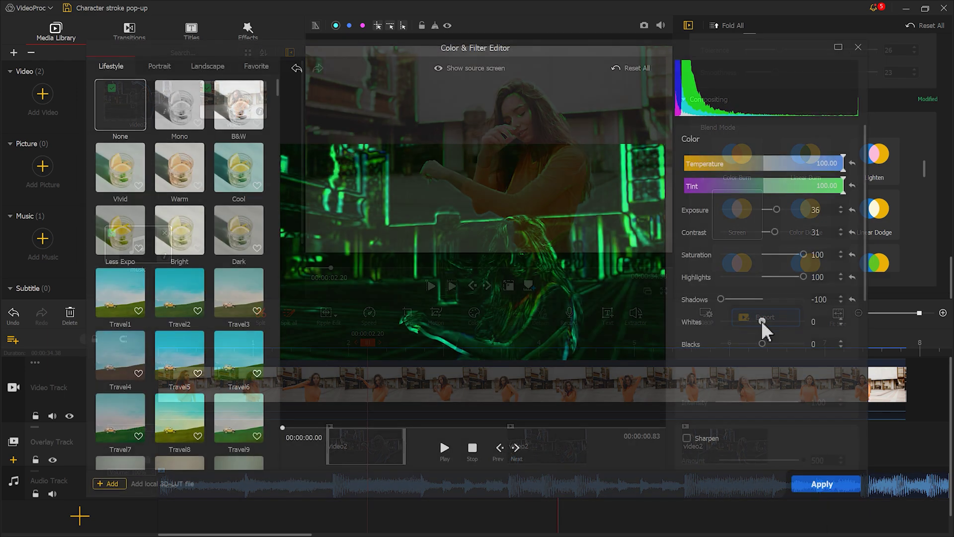
{"action": "left_click_drag", "start_coordinate": [766, 344], "coordinate": [749, 353]}
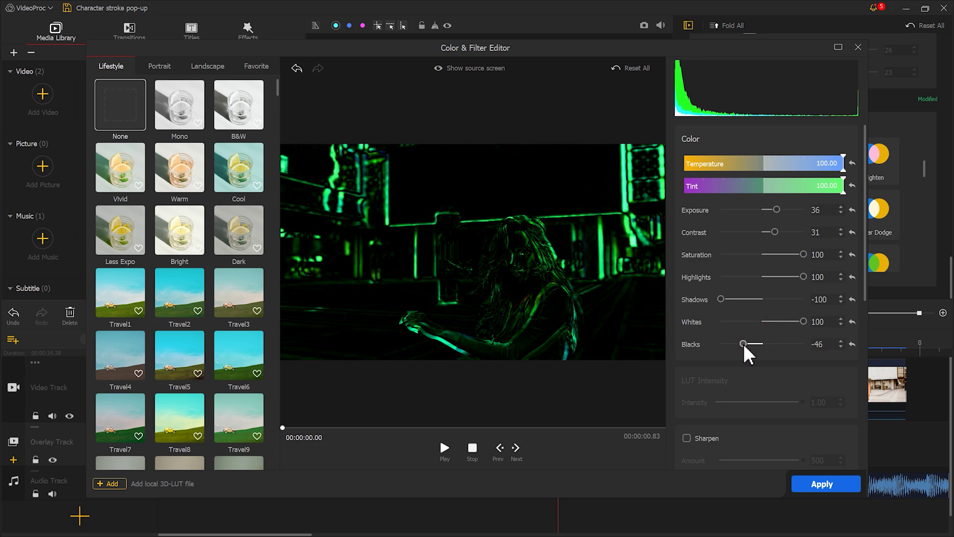
{"action": "scroll", "coordinate": [867, 259], "scroll_direction": "down", "scroll_amount": 5}
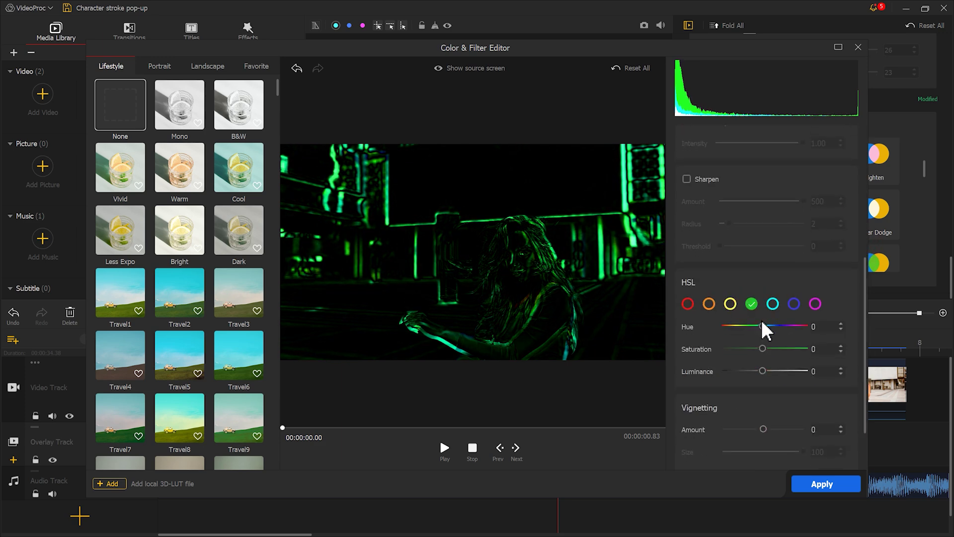
{"action": "left_click_drag", "start_coordinate": [764, 326], "coordinate": [784, 330]}
{"action": "scroll", "coordinate": [782, 367], "scroll_direction": "up", "scroll_amount": 1}
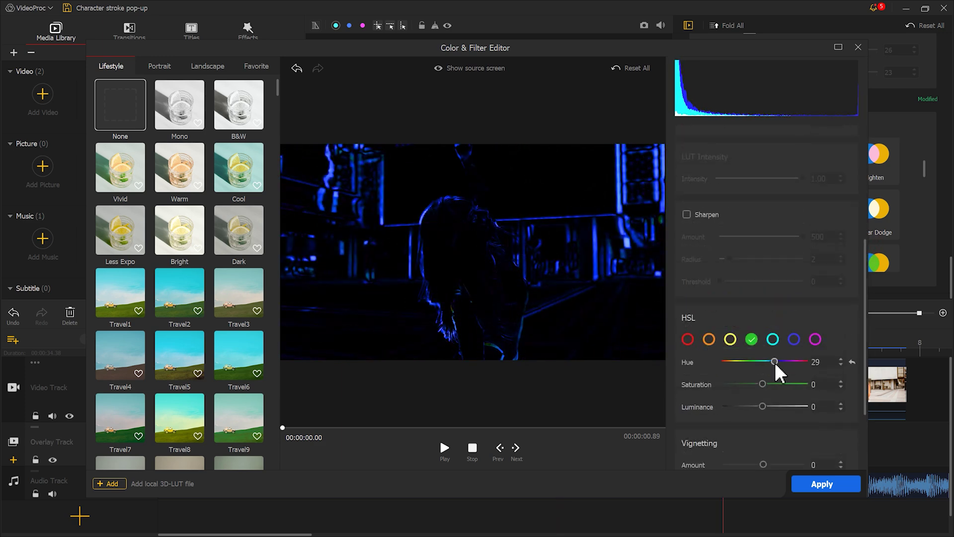
{"action": "left_click", "coordinate": [825, 487]}
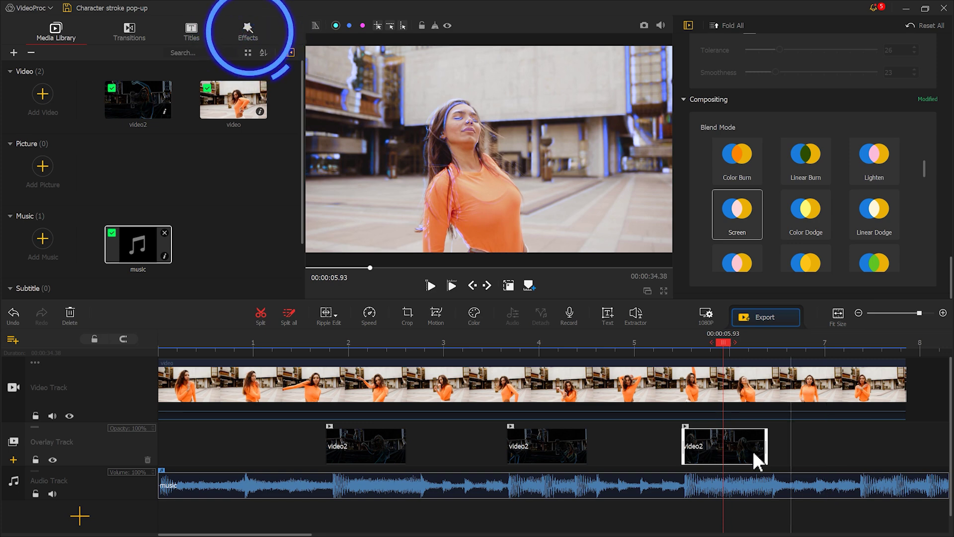
- Drag the Shake filter from Effects onto a new Effect Track at the first overlay clip
{"action": "left_click", "coordinate": [258, 30]}
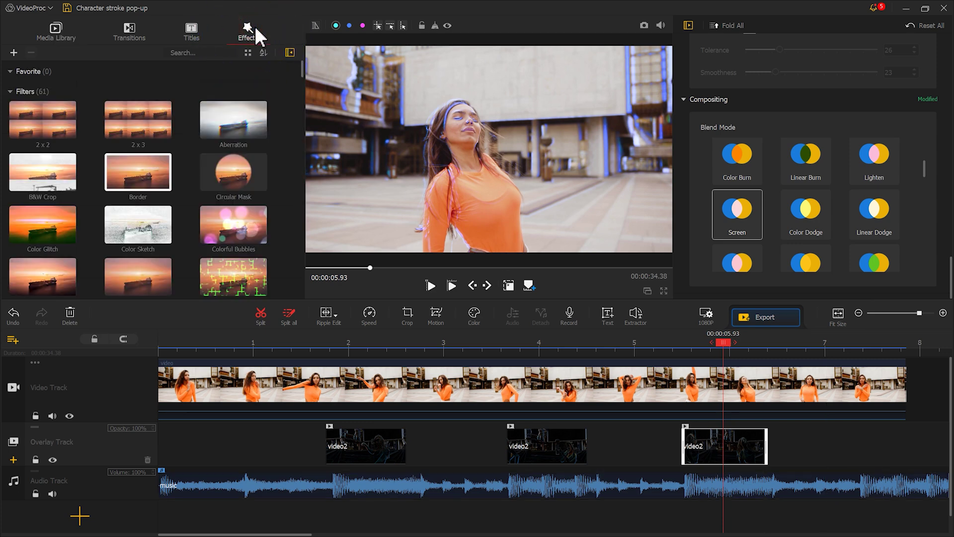
{"action": "left_click_drag", "start_coordinate": [301, 70], "coordinate": [276, 284]}
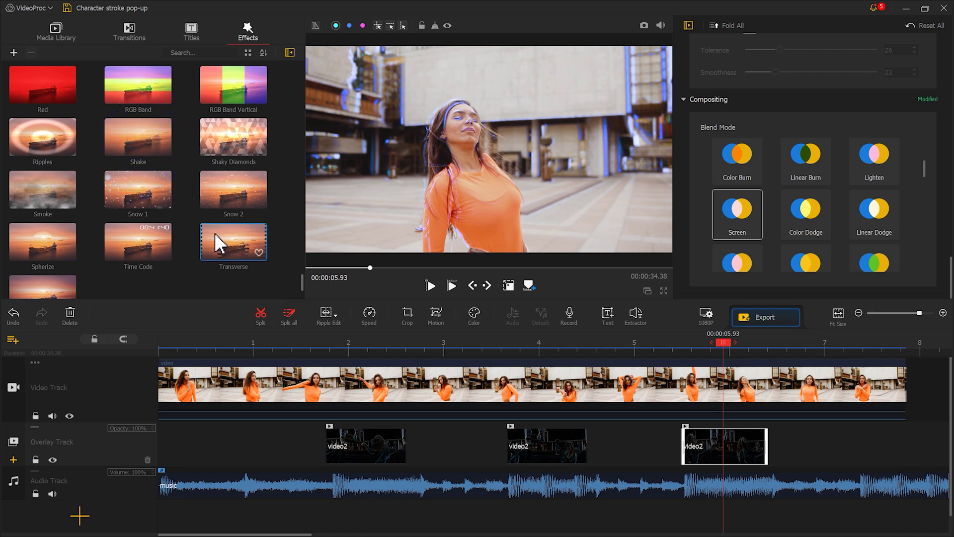
{"action": "left_click_drag", "start_coordinate": [147, 137], "coordinate": [333, 436]}
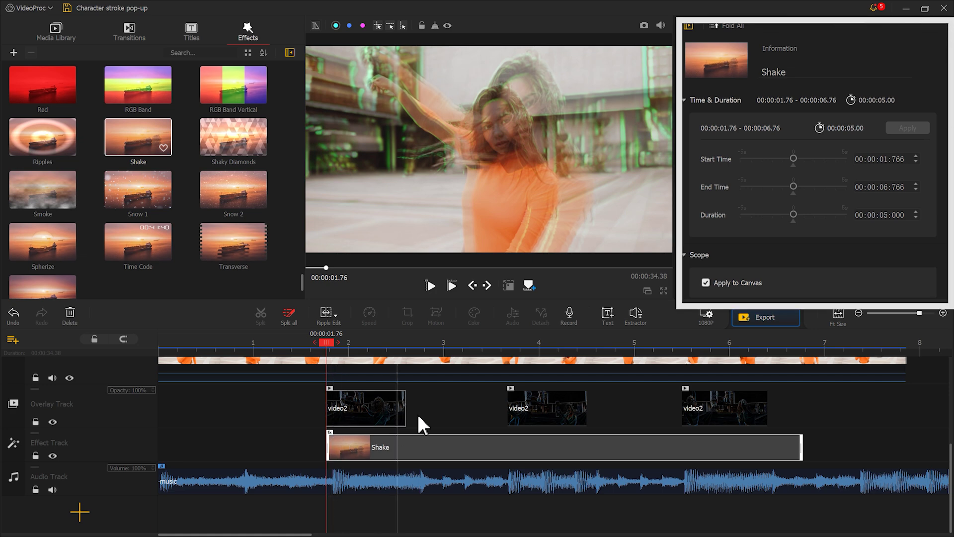
- Turn off Apply to Canvas, apply the first Shake to video2 only, and trim it to that clip
{"action": "left_click_drag", "start_coordinate": [950, 134], "coordinate": [946, 293]}
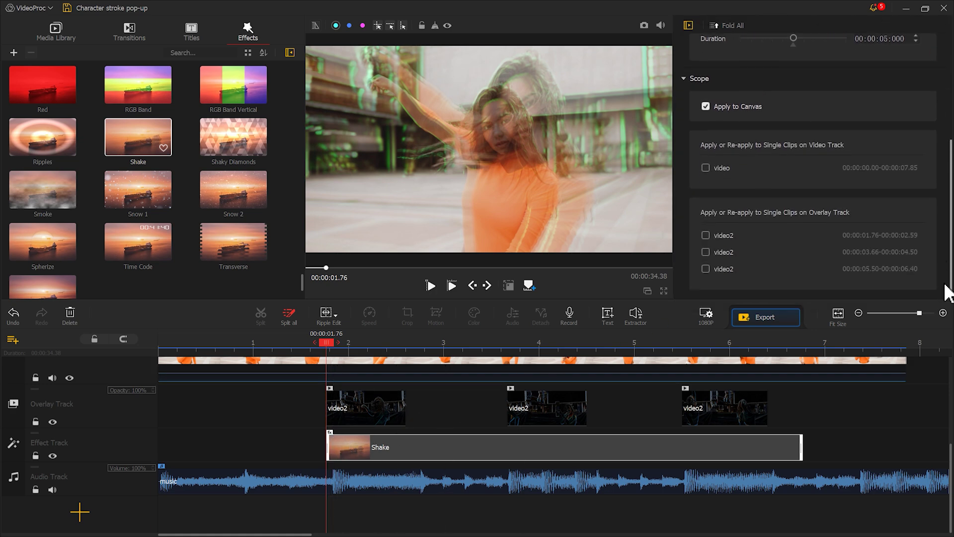
{"action": "left_click", "coordinate": [745, 108]}
{"action": "left_click", "coordinate": [723, 232]}
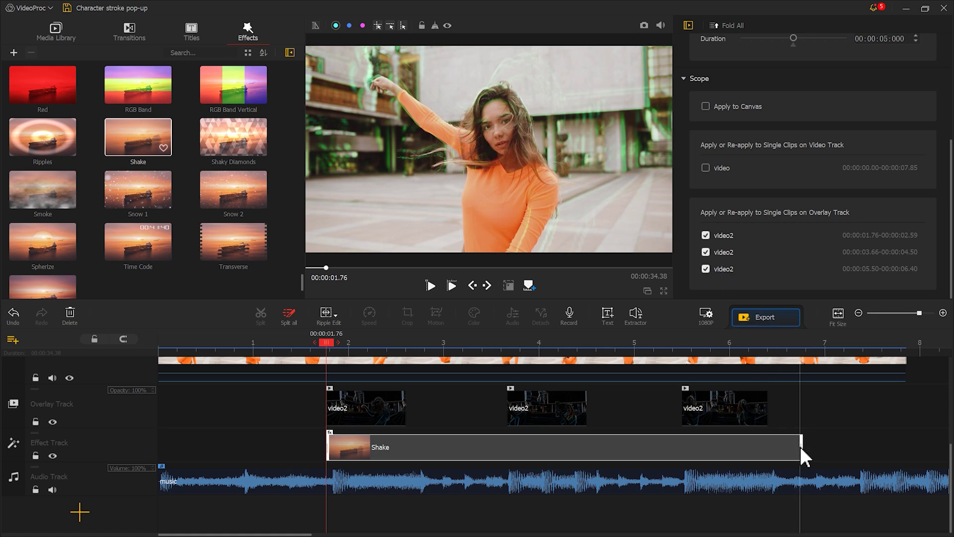
{"action": "left_click_drag", "start_coordinate": [802, 449], "coordinate": [389, 450]}
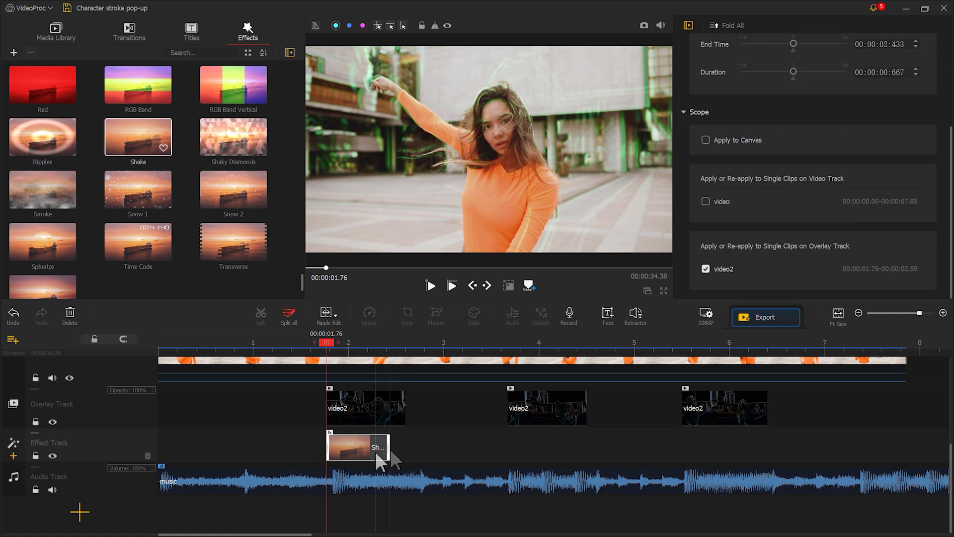
- Add another Shake limited to its overlay clip, then play the edit from the start to check
{"action": "left_click_drag", "start_coordinate": [139, 140], "coordinate": [517, 428]}
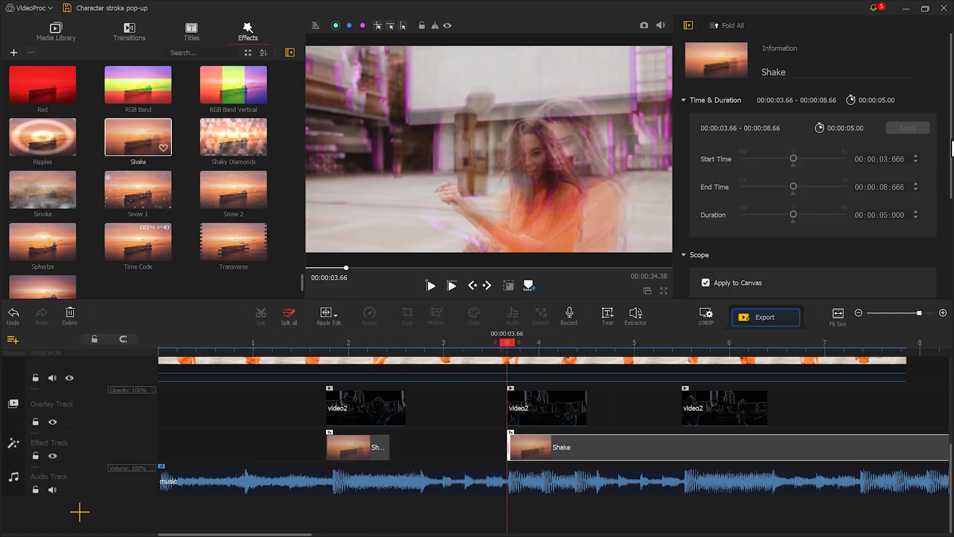
{"action": "left_click_drag", "start_coordinate": [952, 148], "coordinate": [950, 273]}
{"action": "left_click", "coordinate": [805, 268]}
{"action": "left_click", "coordinate": [578, 348]}
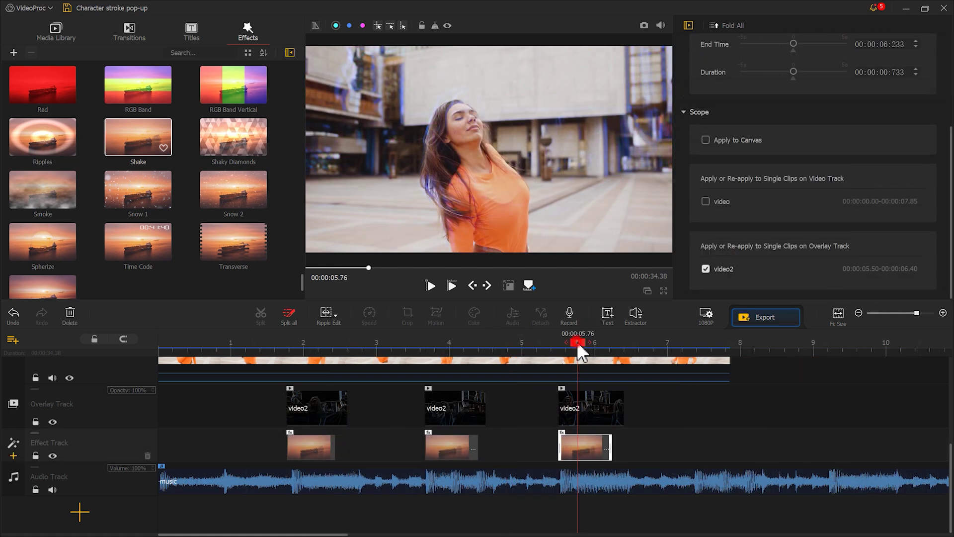
{"action": "key", "text": "Home"}
{"action": "left_click", "coordinate": [431, 287]}
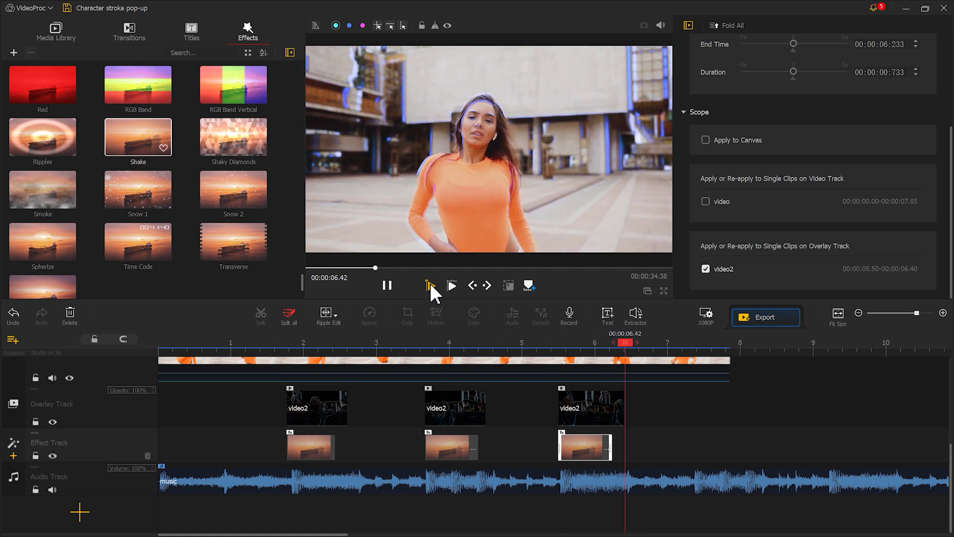
{"action": "left_click", "coordinate": [386, 285]}
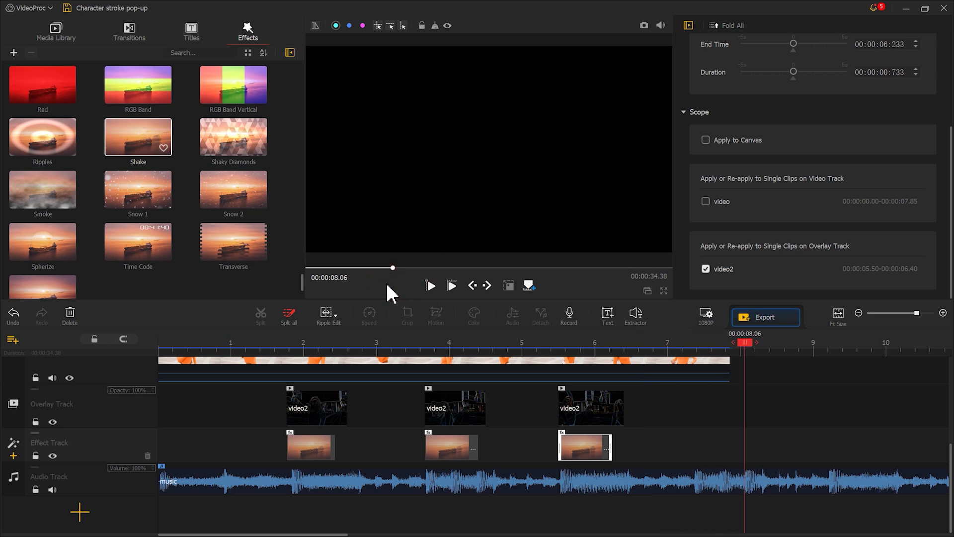
- Give the video2 outline clips a progressive Fade Out of about 0.49 seconds, then preview playback
{"action": "left_click", "coordinate": [323, 412]}
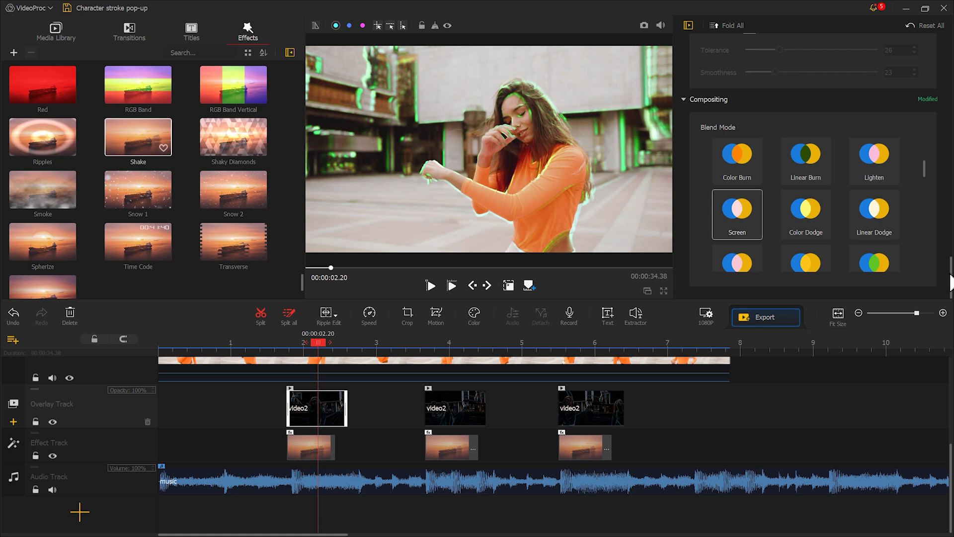
{"action": "left_click_drag", "start_coordinate": [949, 273], "coordinate": [939, 102]}
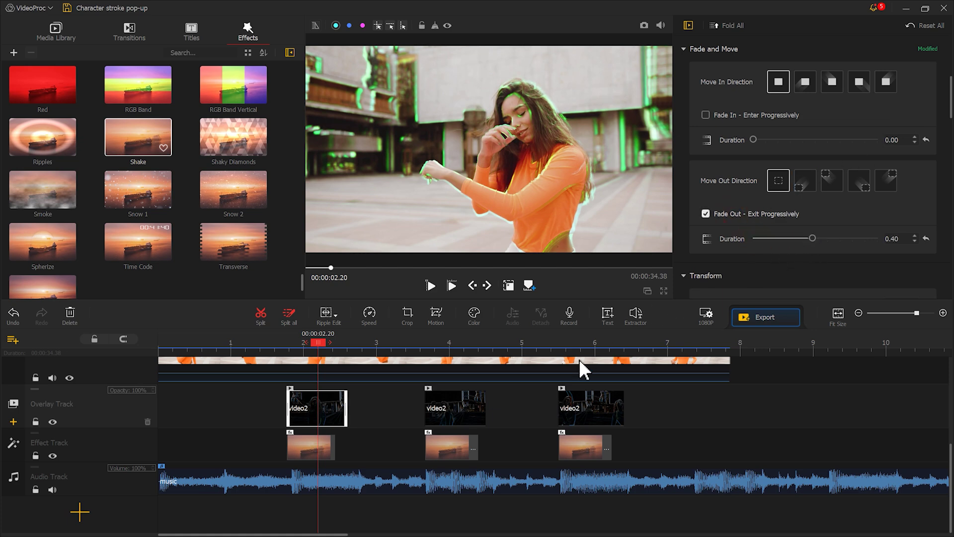
{"action": "left_click", "coordinate": [456, 418]}
{"action": "left_click", "coordinate": [750, 214]}
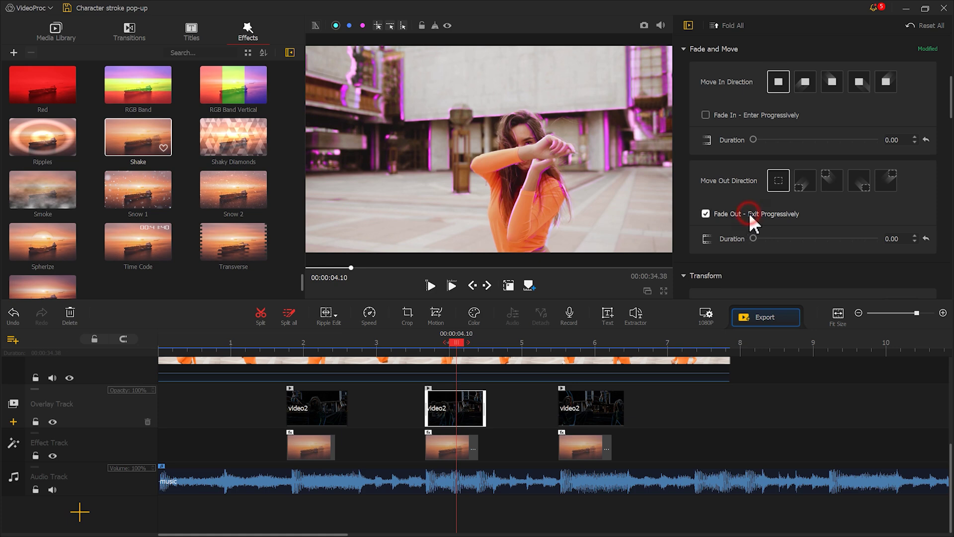
{"action": "left_click_drag", "start_coordinate": [756, 238], "coordinate": [821, 238]}
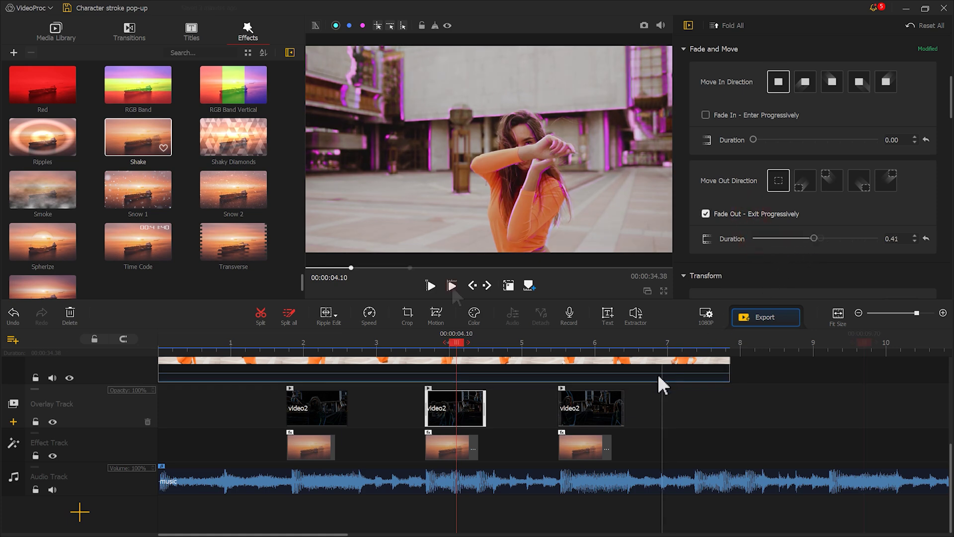
{"action": "left_click", "coordinate": [429, 285]}
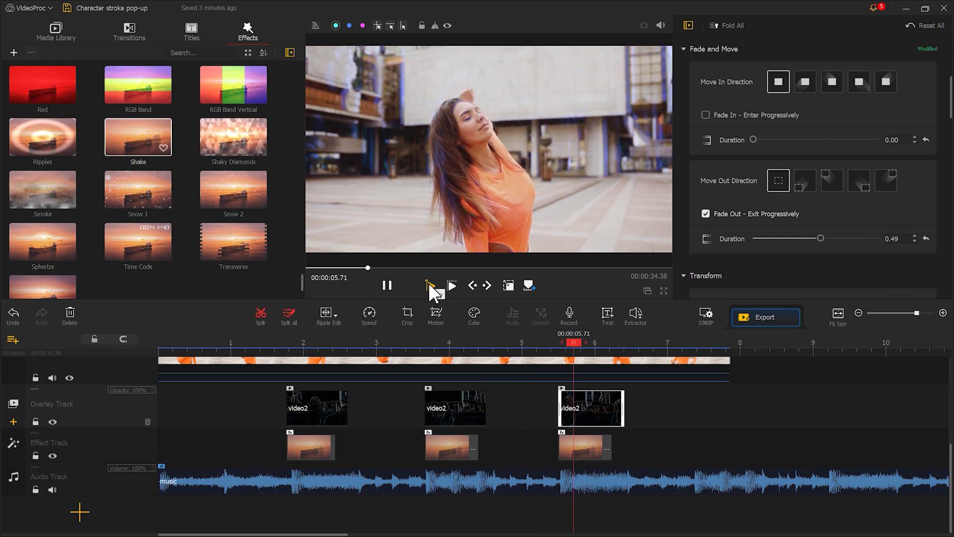
{"action": "left_click", "coordinate": [387, 285]}
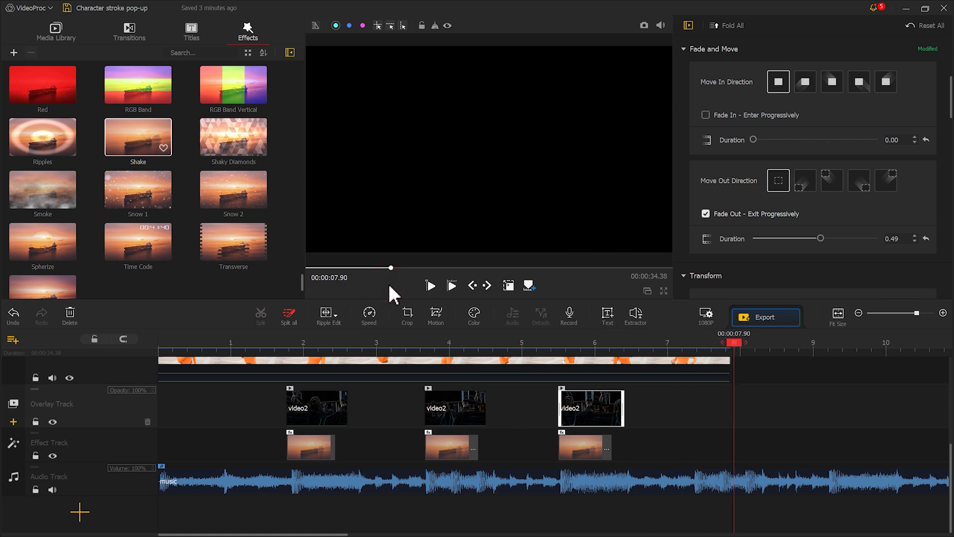